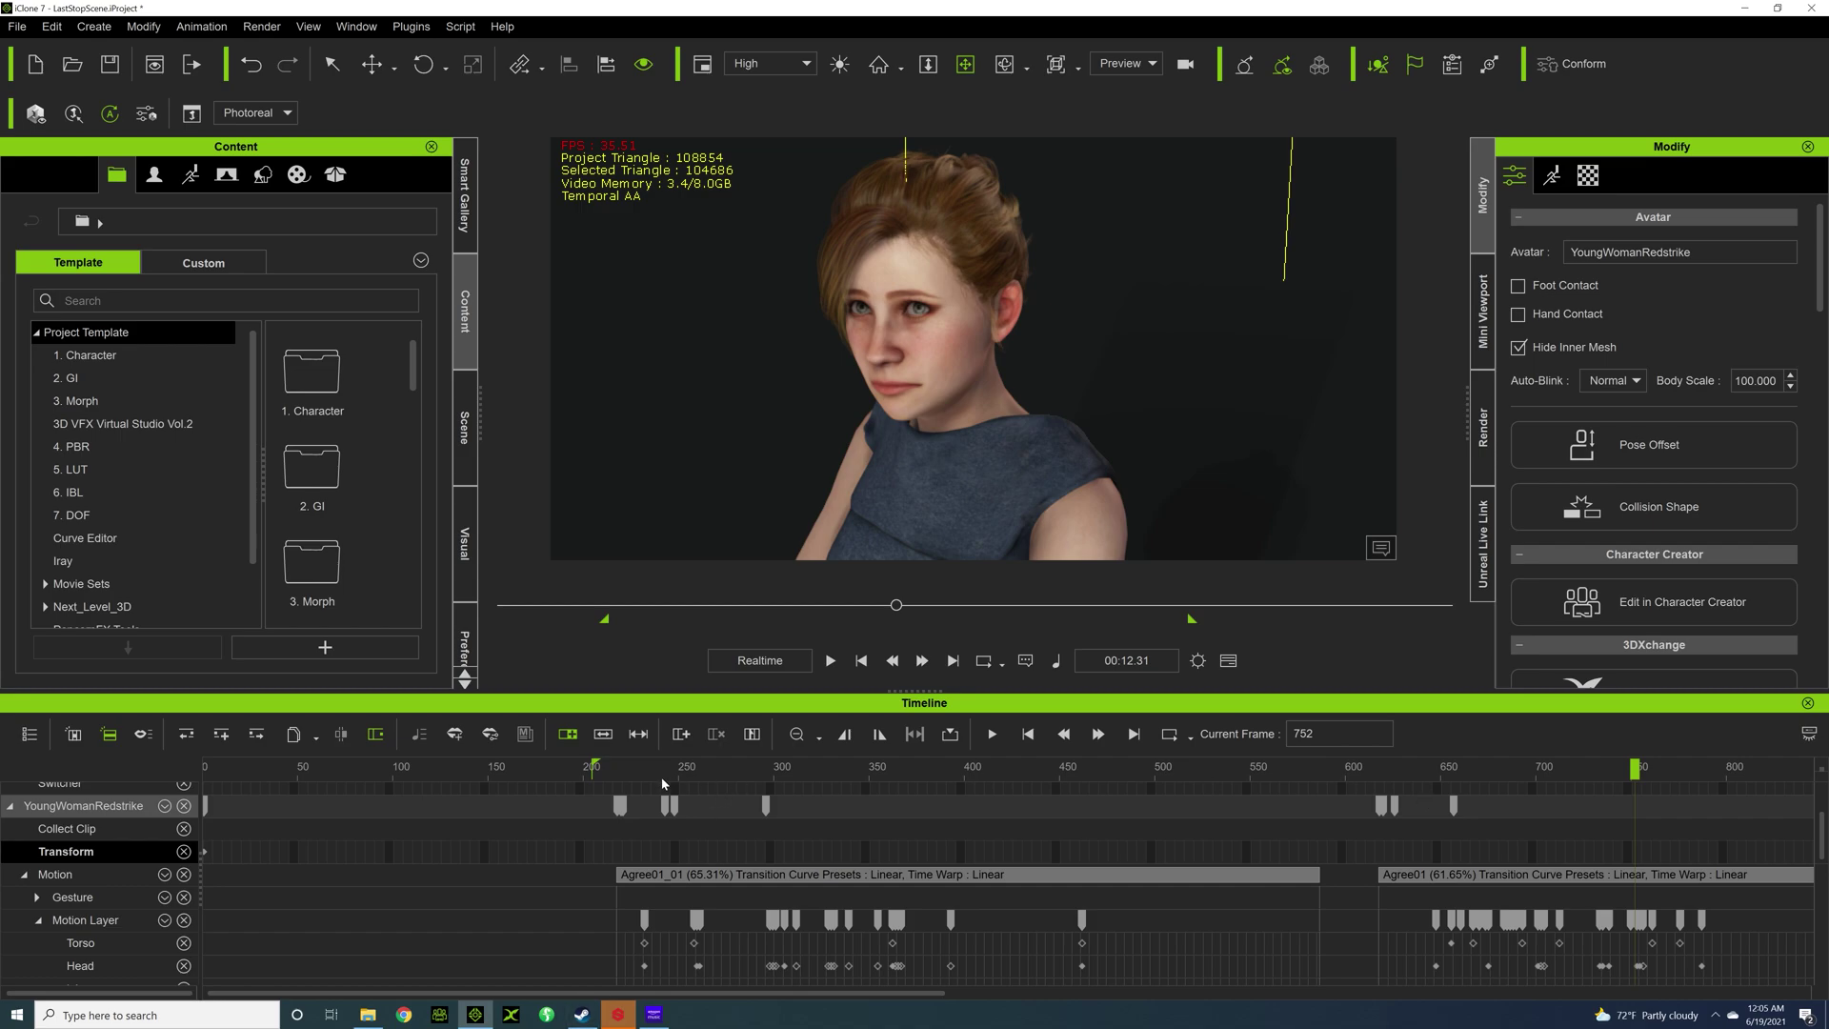
Play the animation from about frame 205 to review the second Agree01 clip.
left_click(597, 786)
key("space")
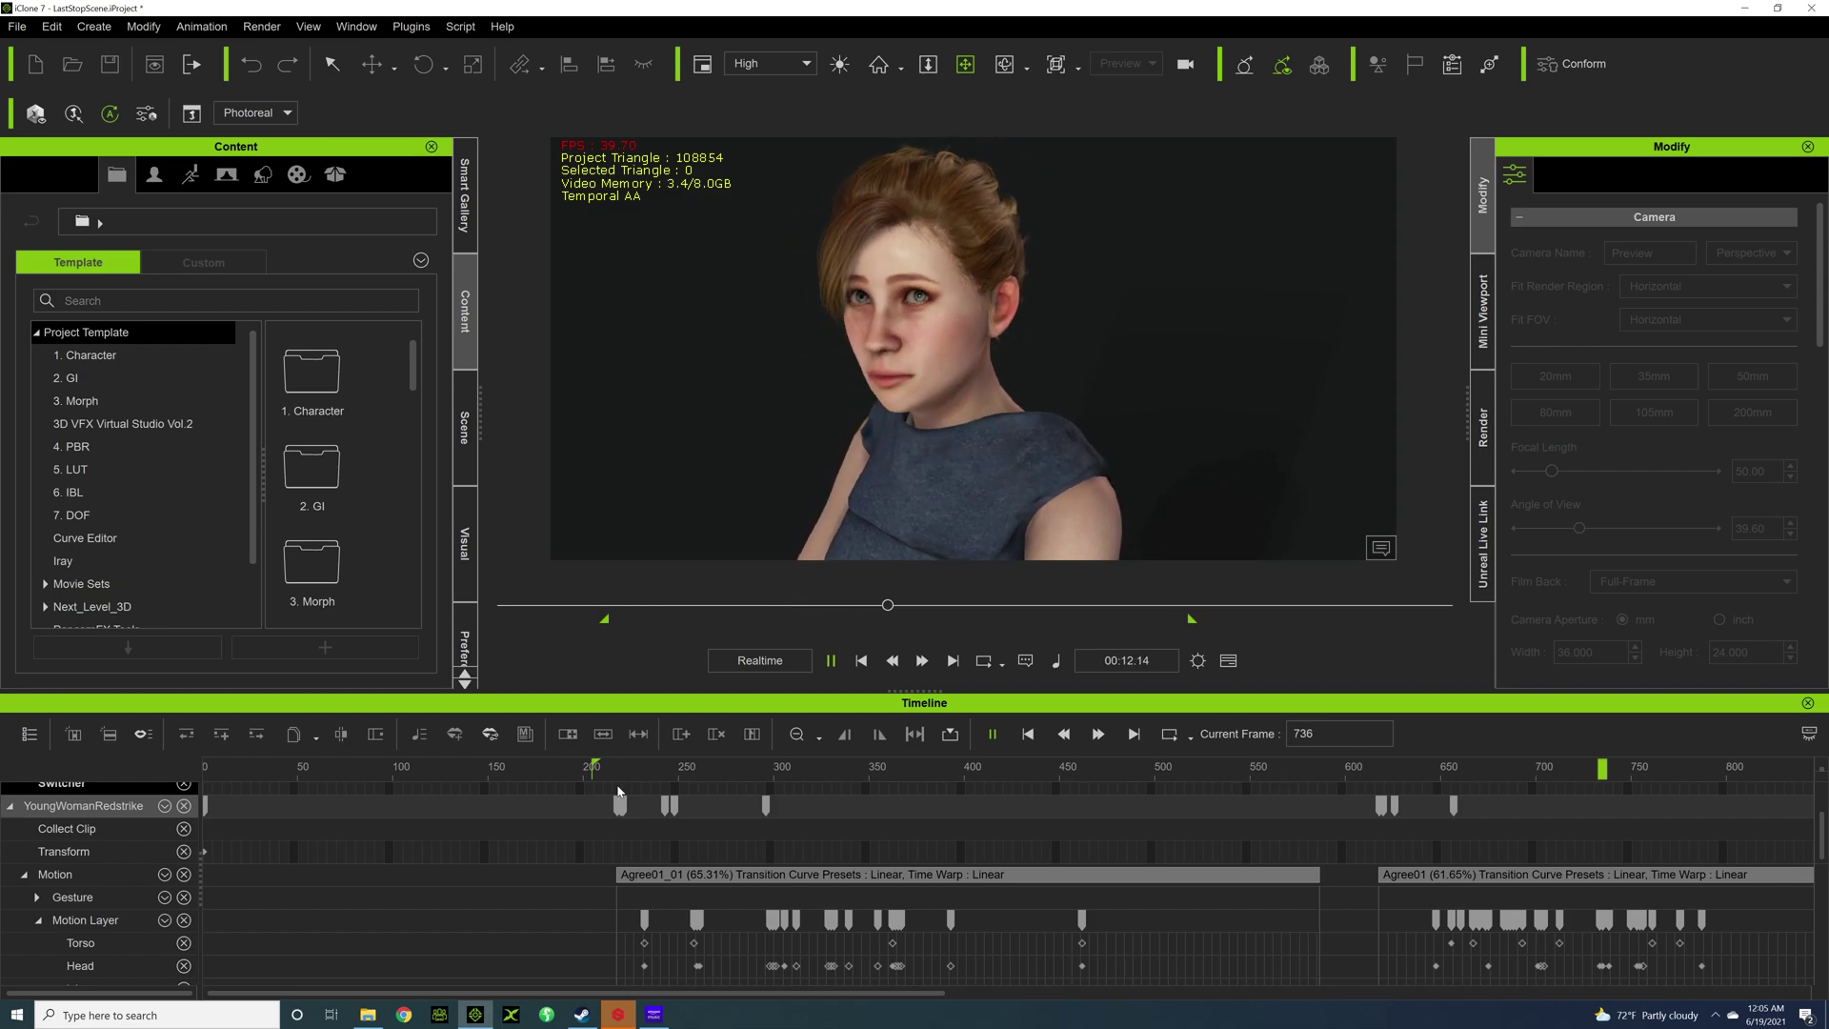
key("space")
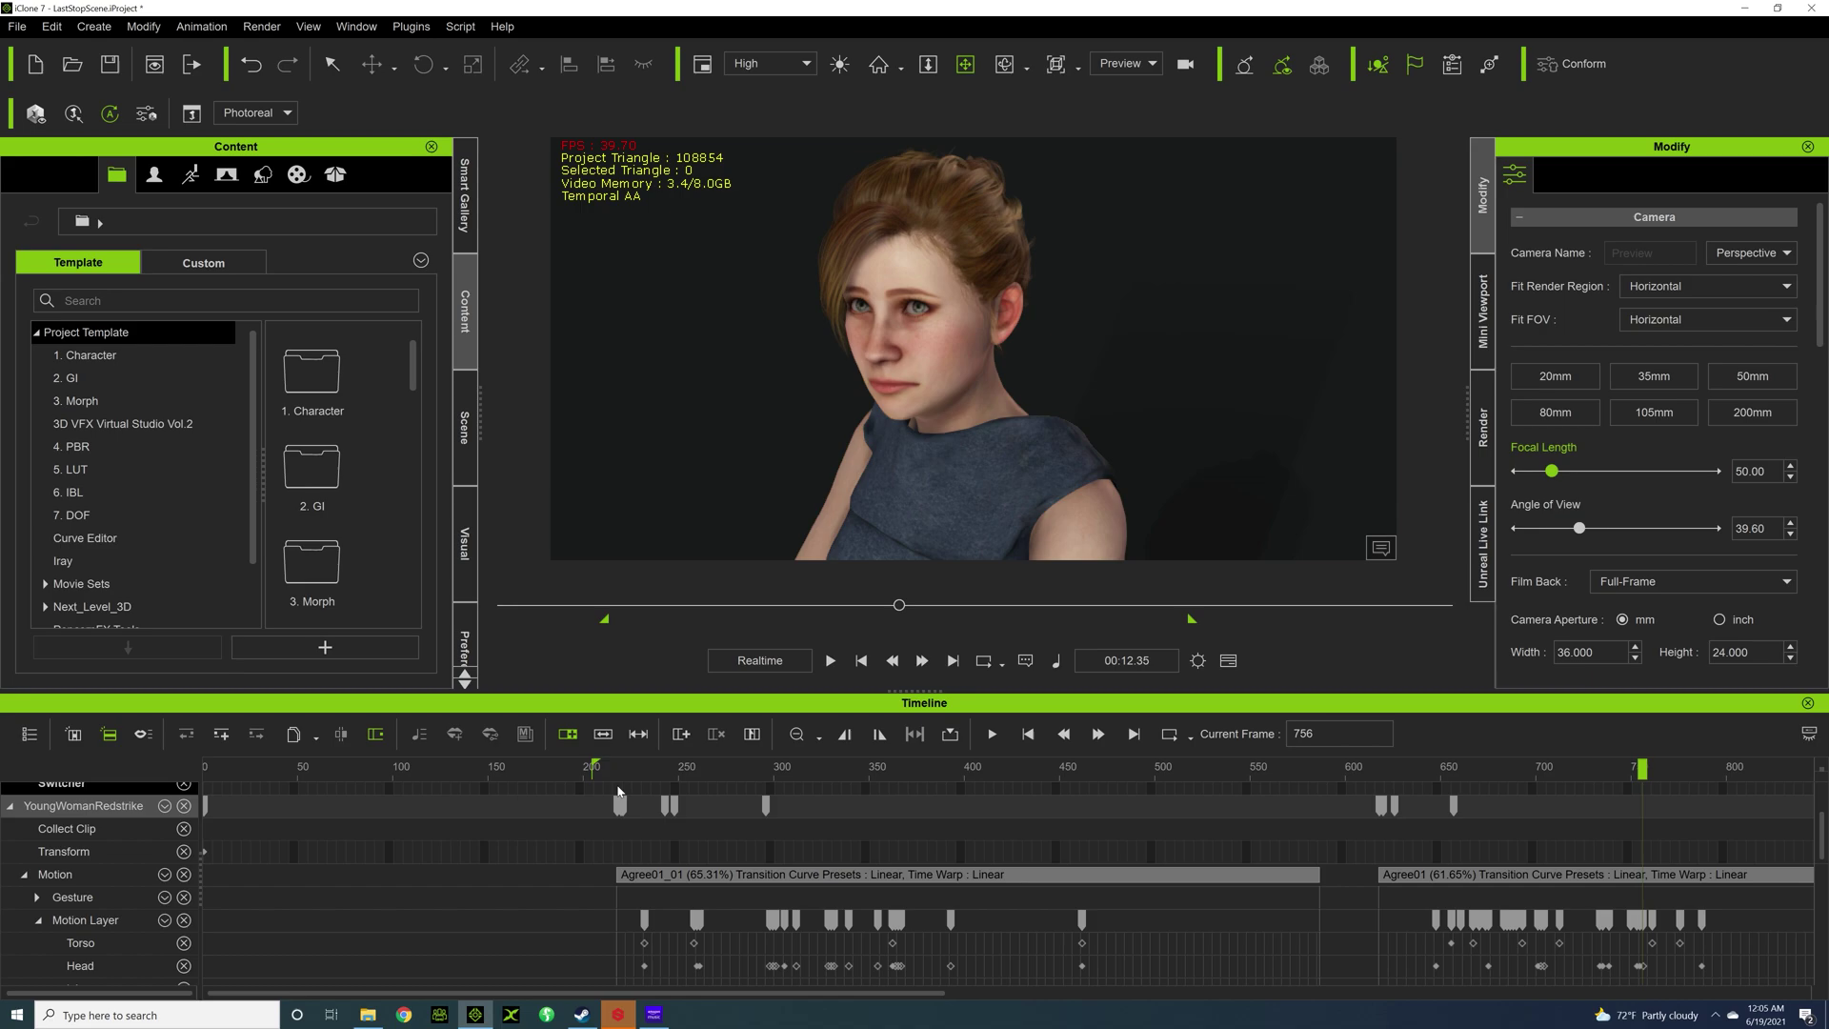
left_click_drag(747, 991, 1040, 1012)
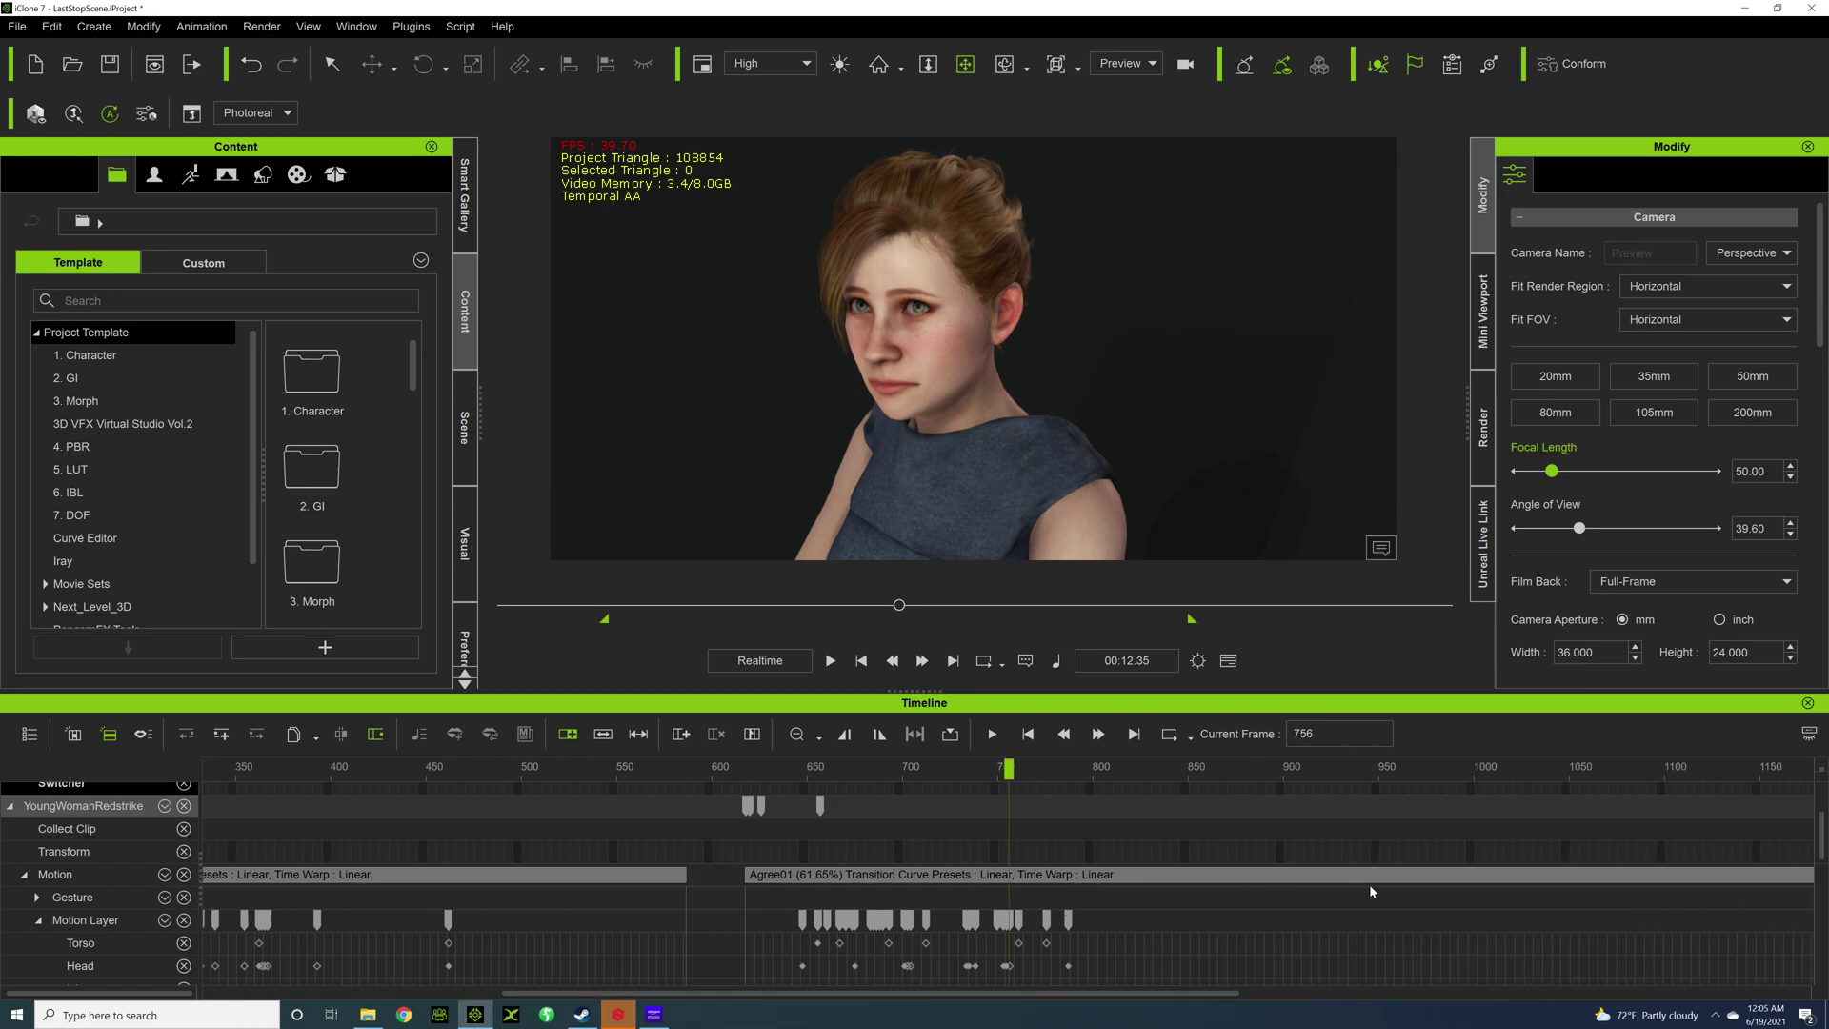
Break the second Agree01 clip at frame 921 and delete the Agree01_02 remainder.
left_click(1332, 874)
right_click(1329, 888)
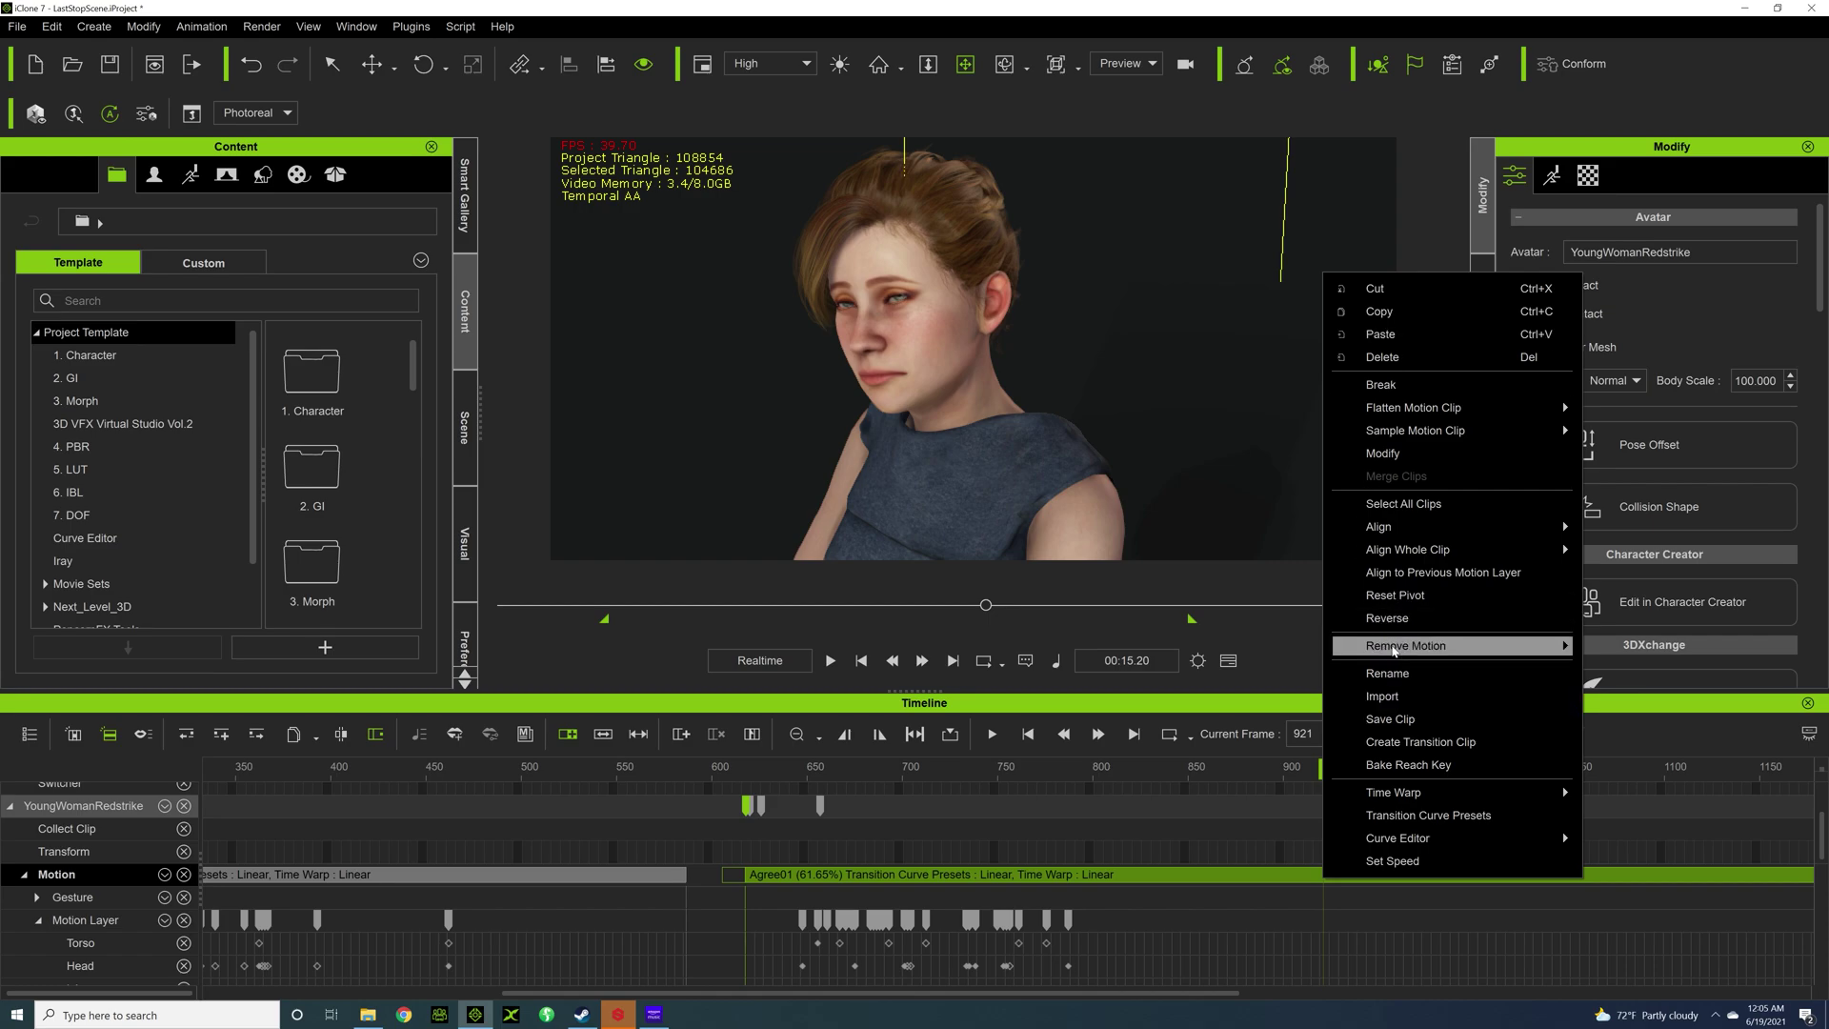
left_click(1383, 385)
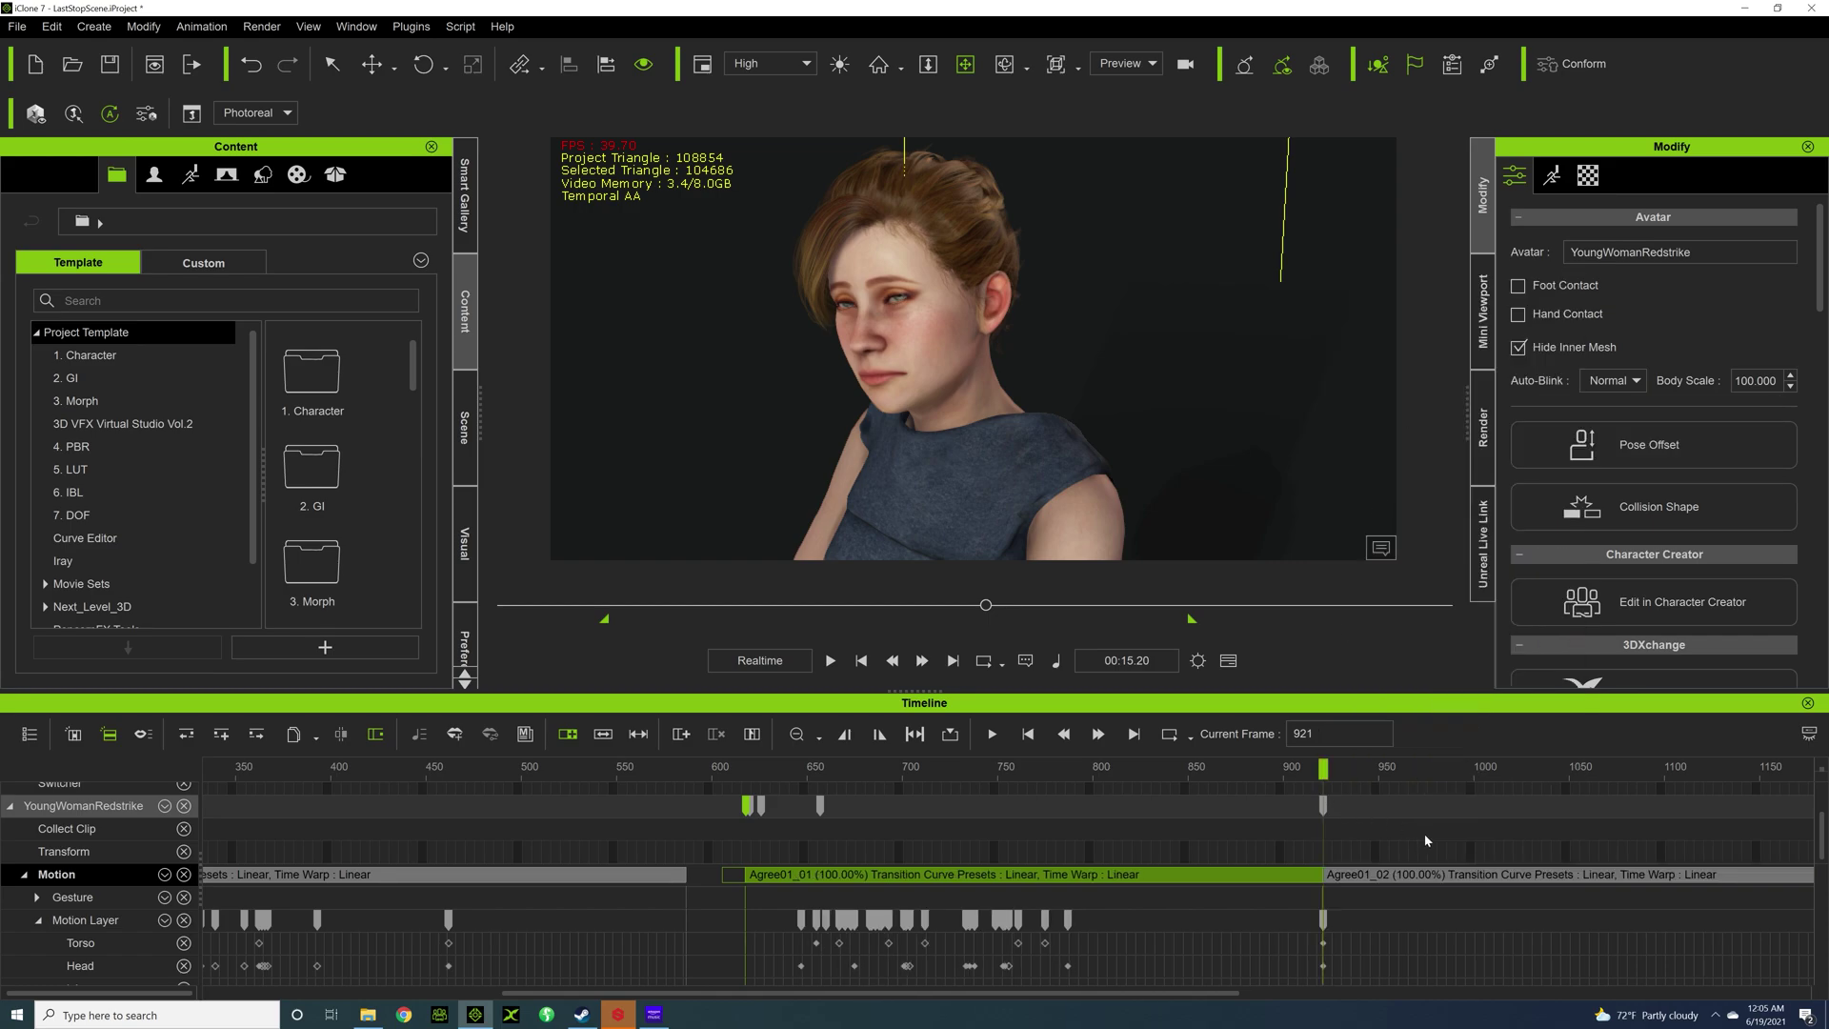
left_click(1475, 874)
key("Delete")
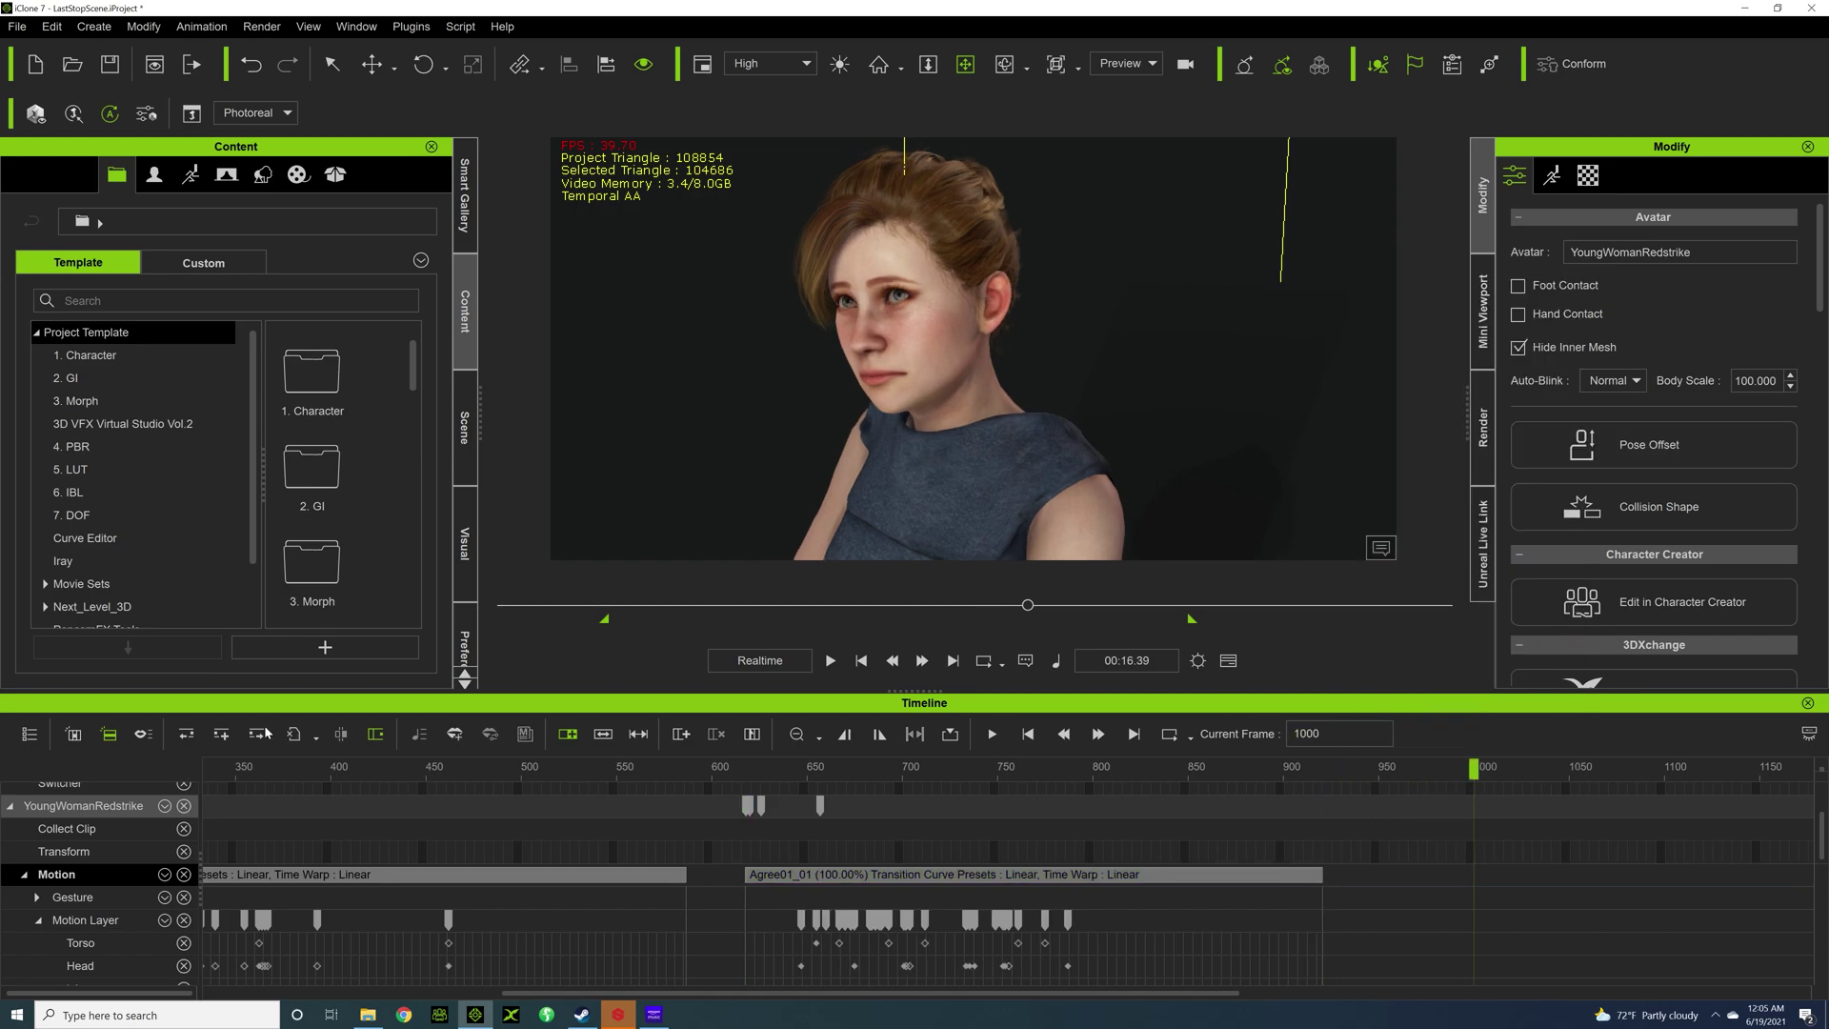
Stretch Agree01_01 to end near frame 951 (90.99% speed) and preview it from frame 650.
left_click(603, 734)
left_click_drag(1316, 881, 1380, 881)
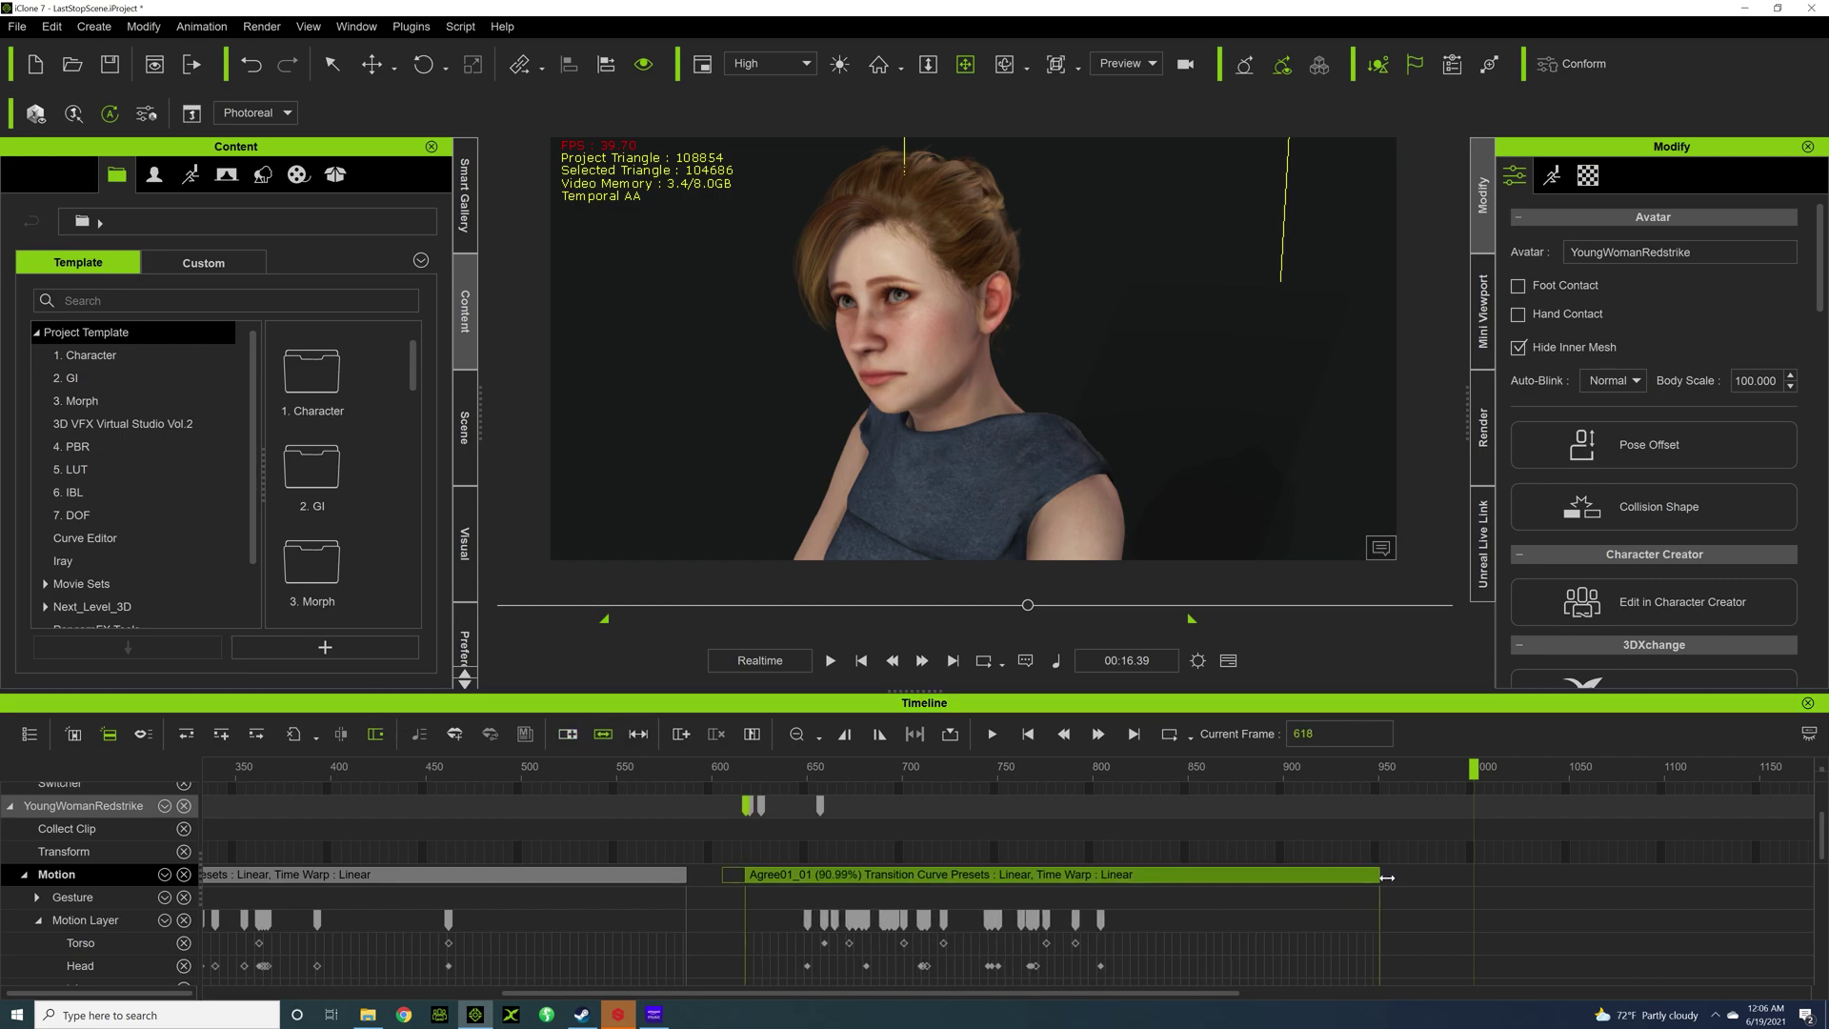
left_click(818, 794)
key("space")
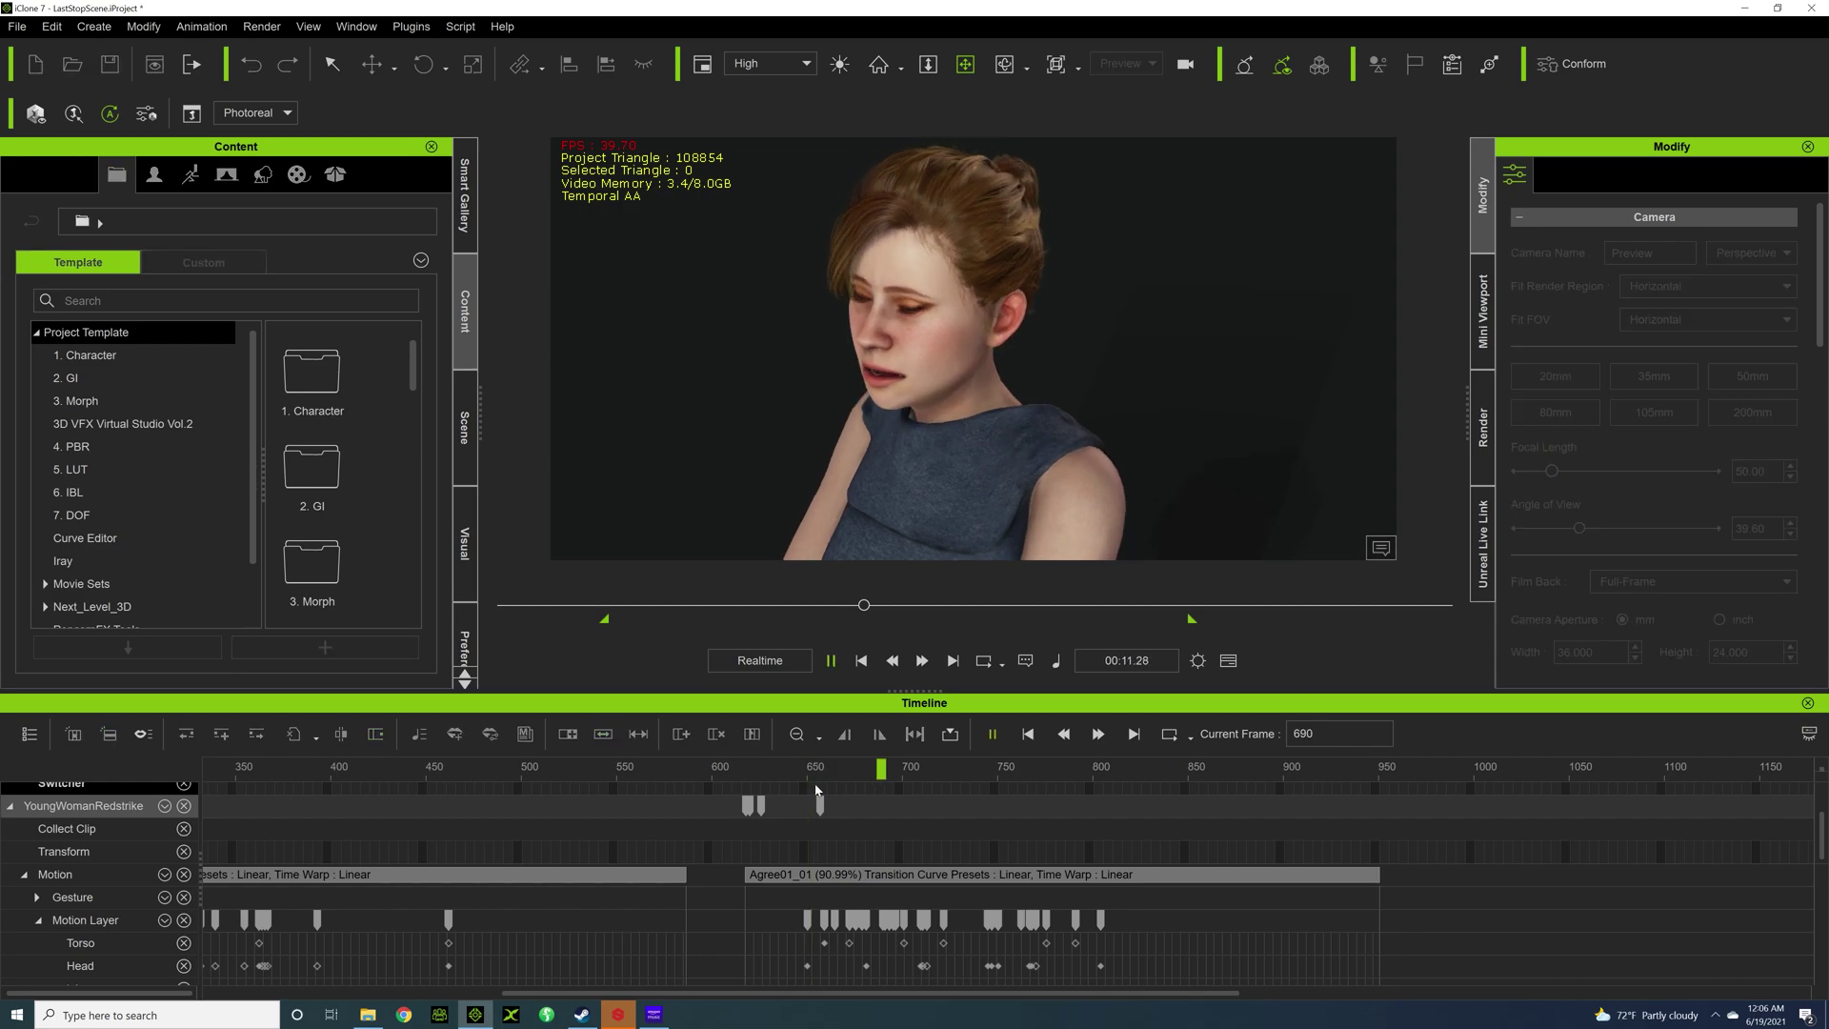
key("space")
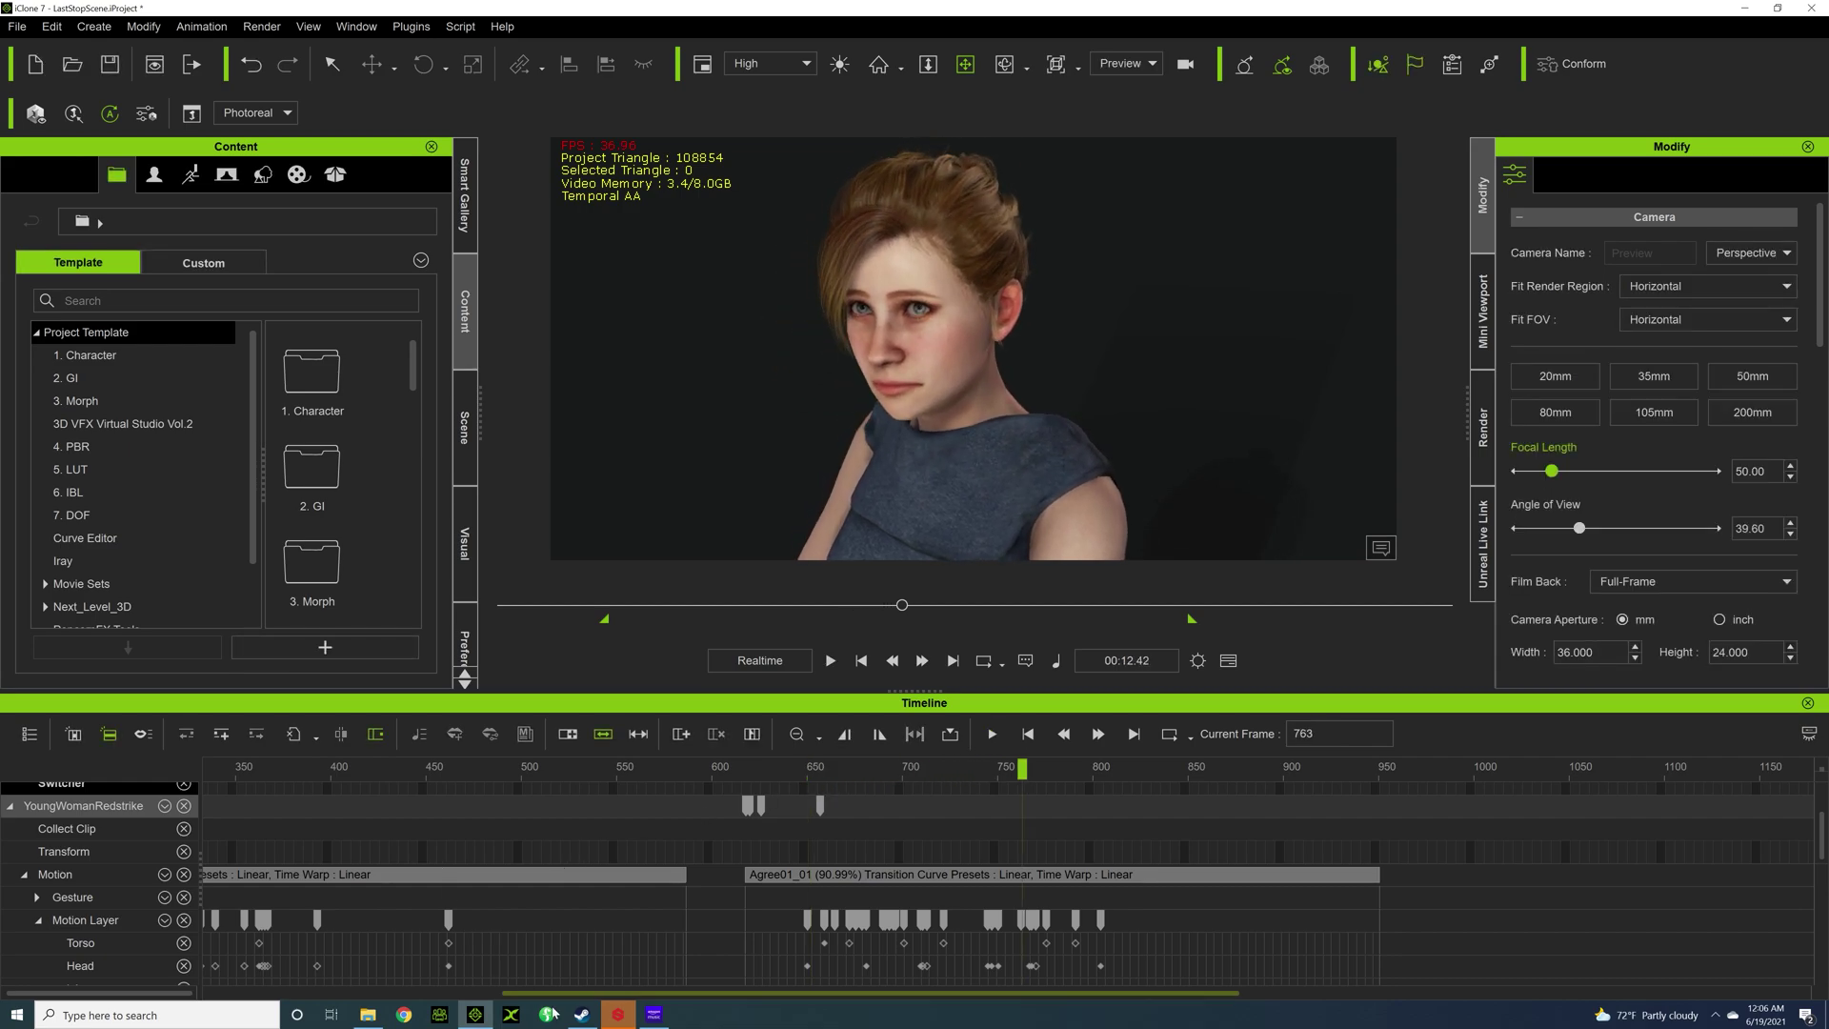
Show the Animation template library, expand Motion, and scroll to the Studio Mocap folders.
left_click_drag(655, 994, 455, 994)
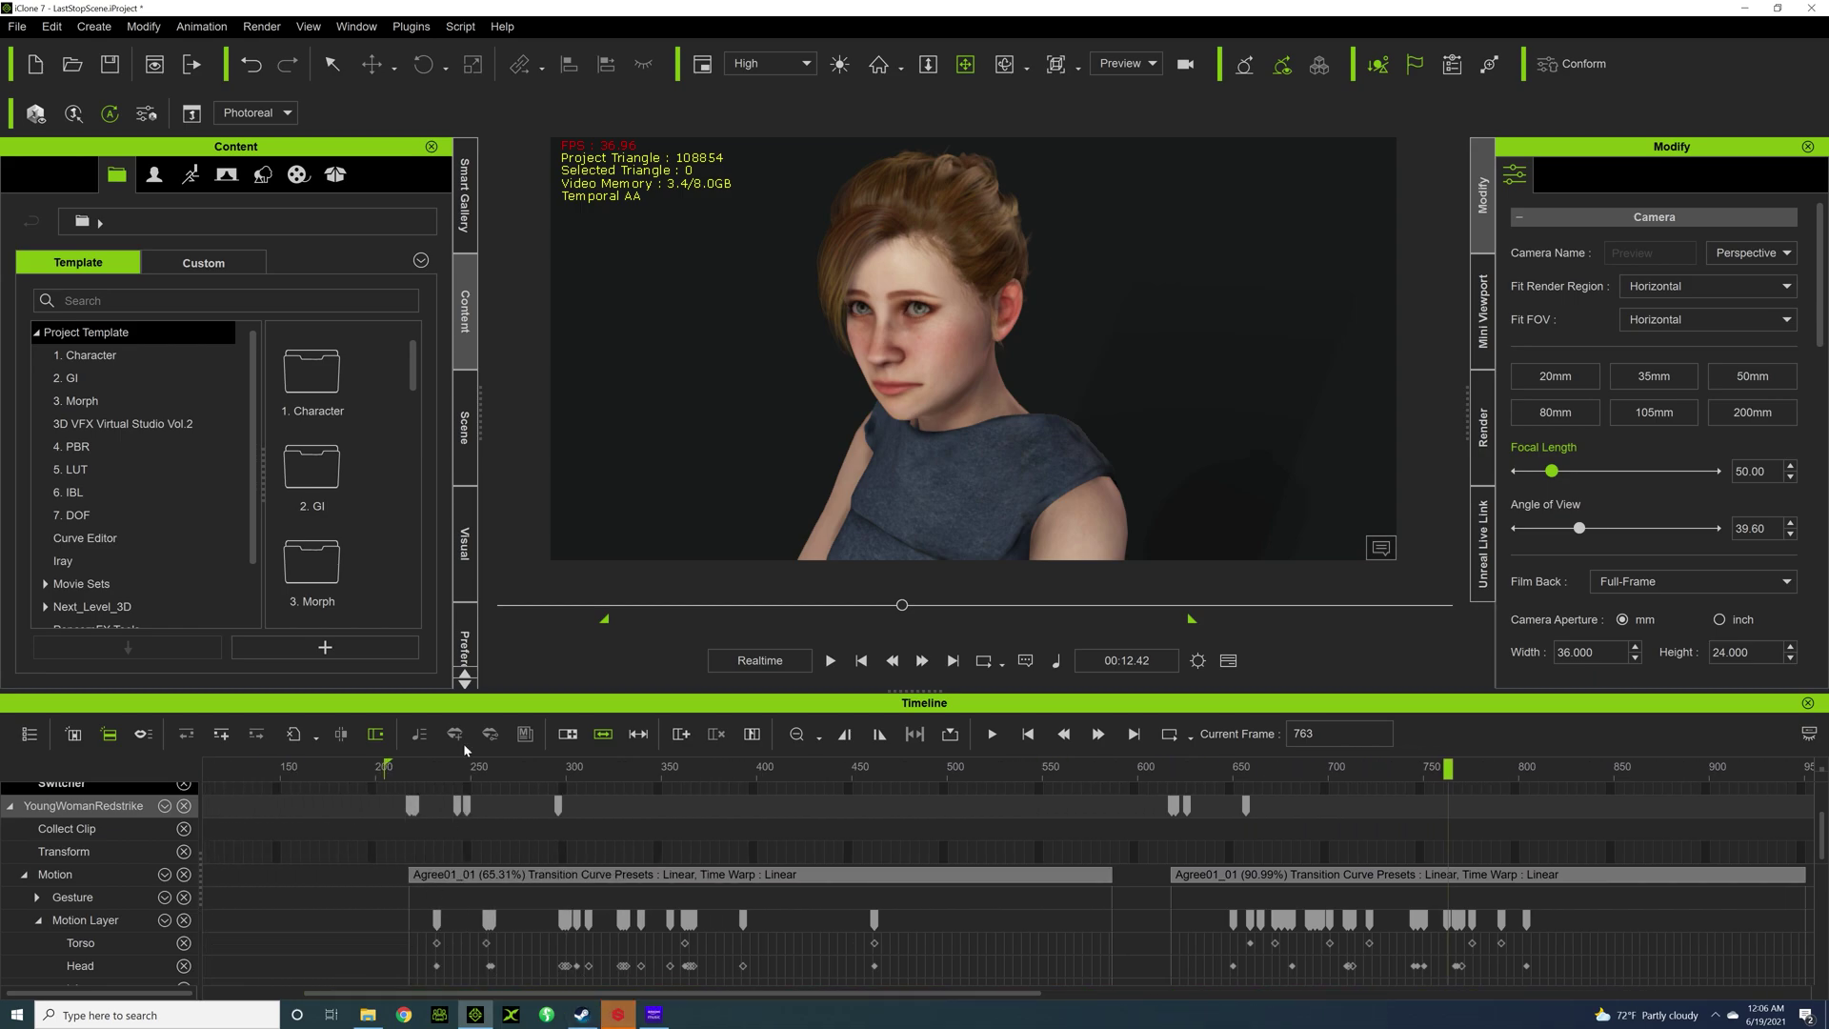
left_click(191, 176)
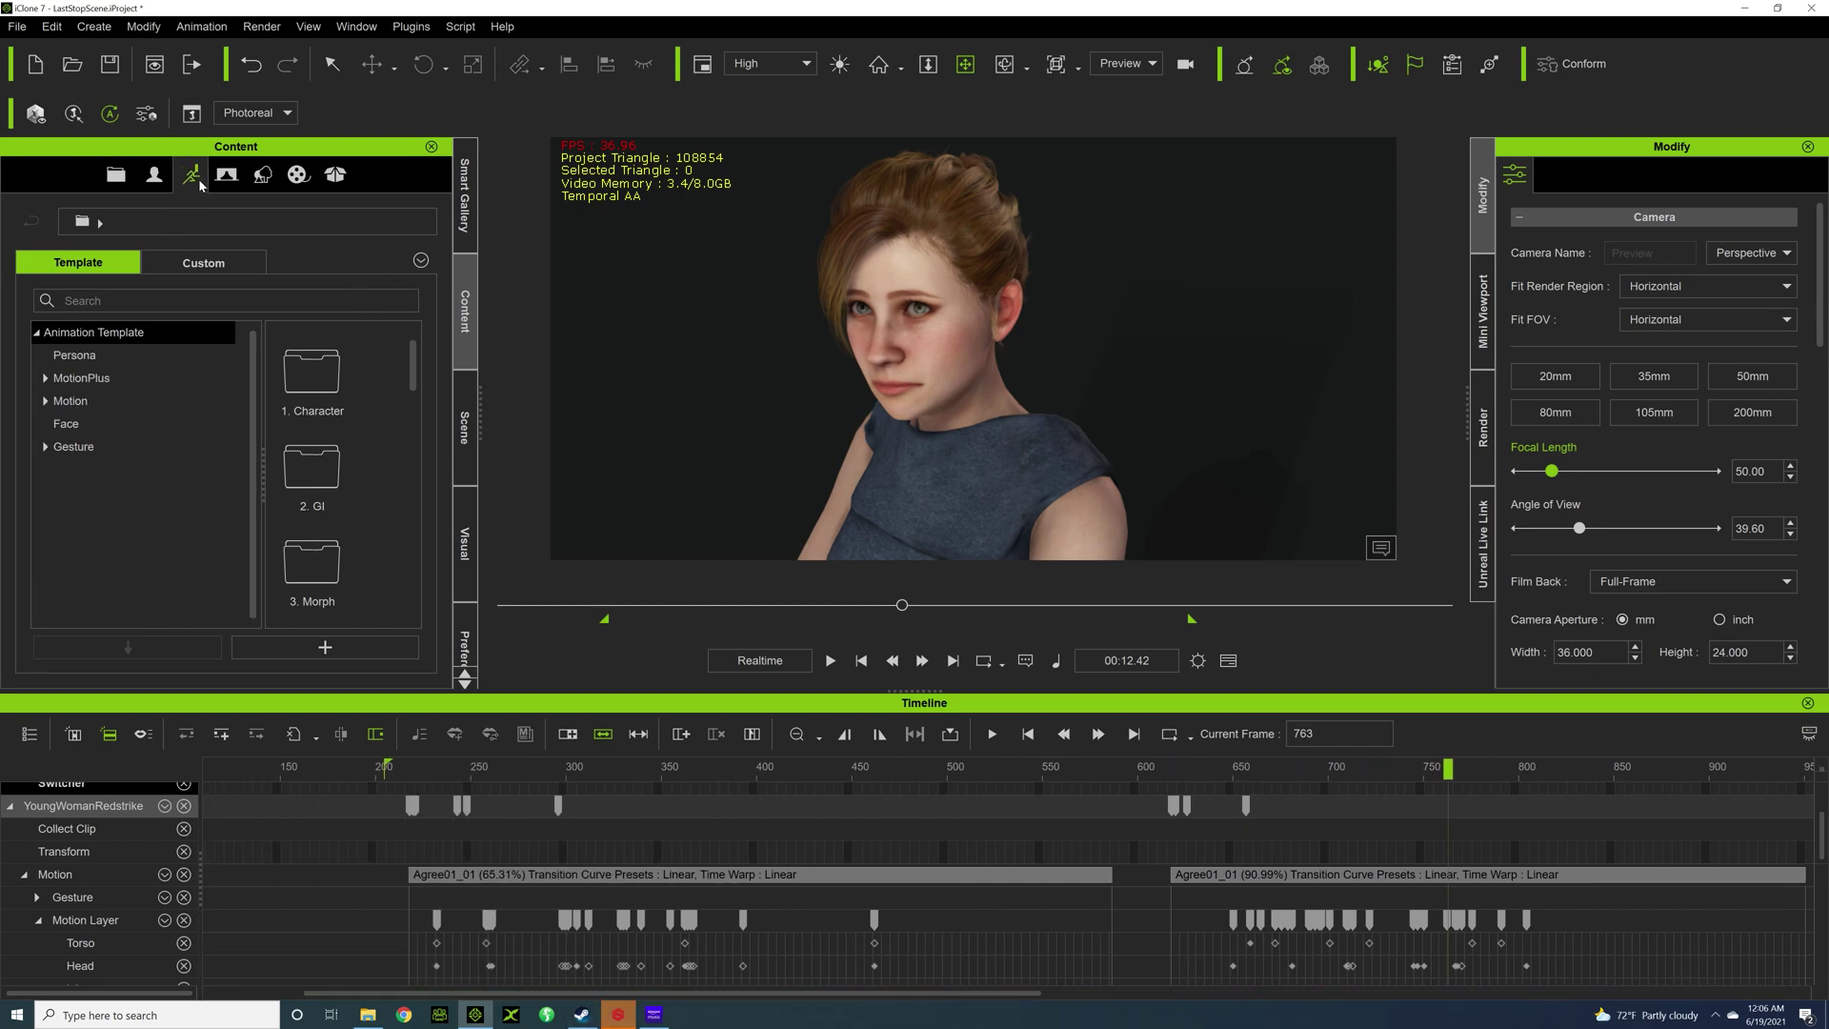
left_click(46, 401)
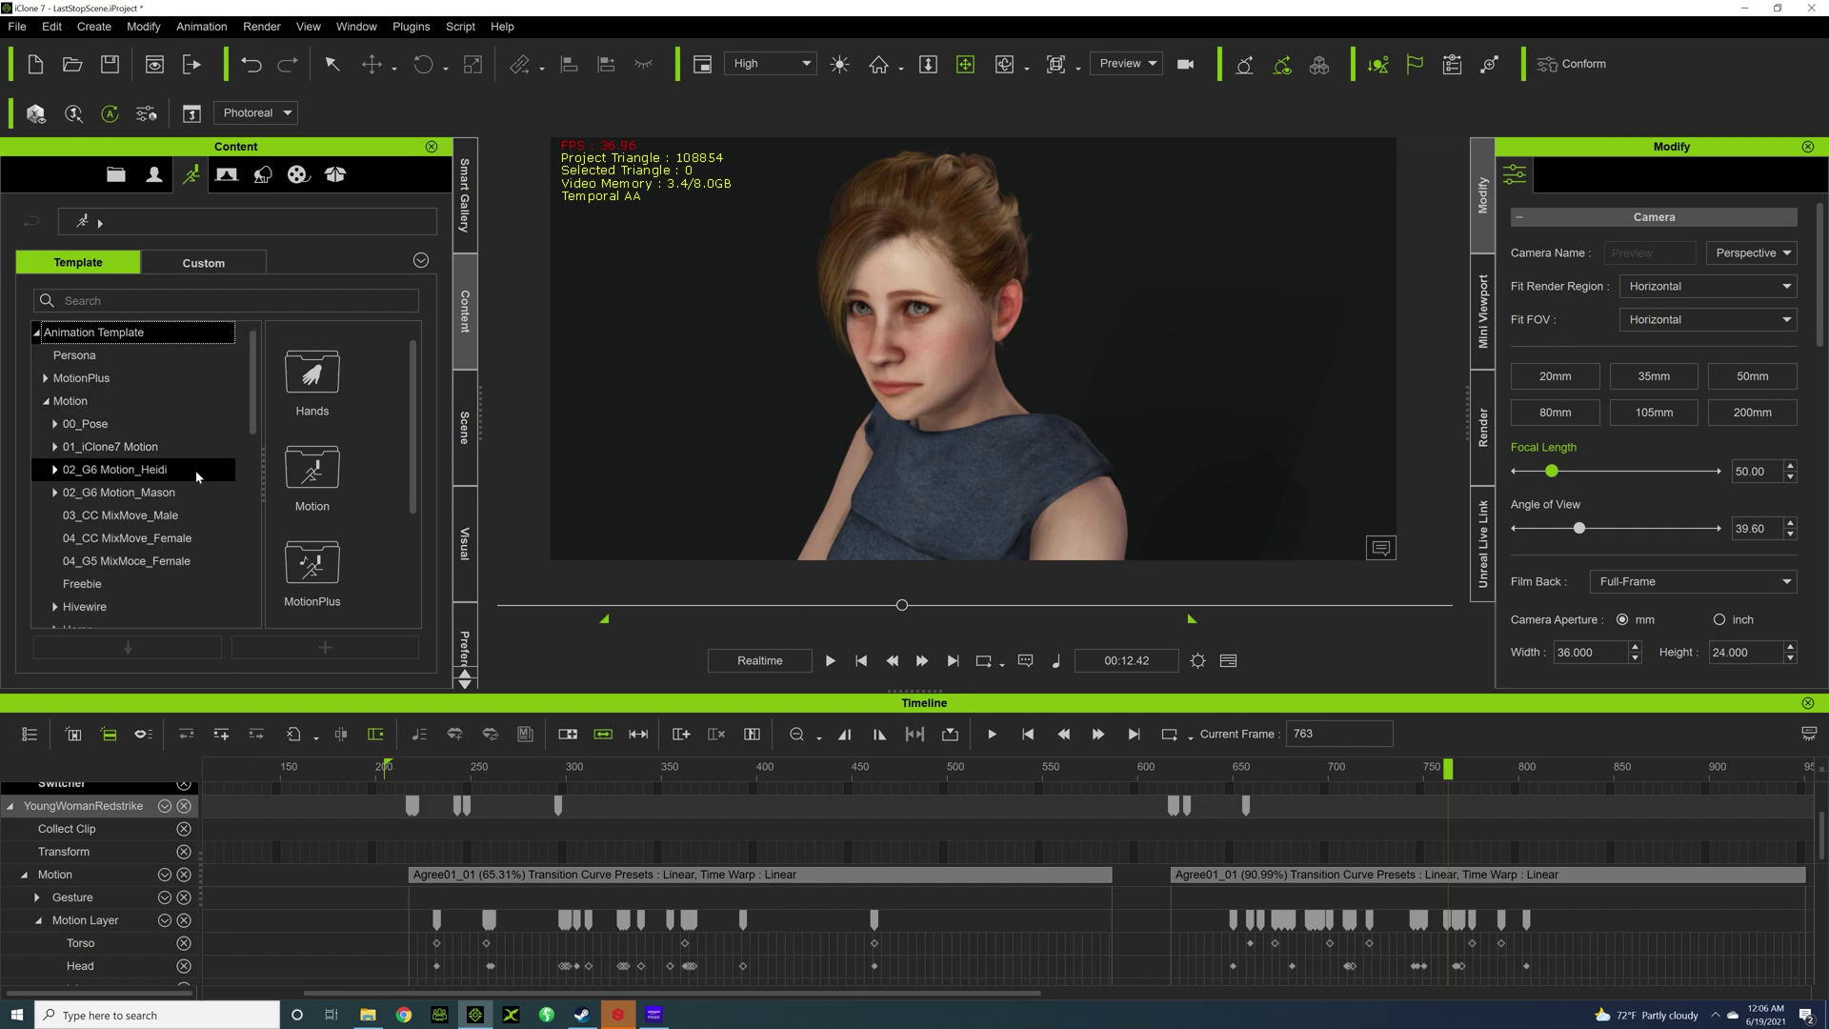
scroll(152, 515, "down", 5)
scroll(155, 535, "down", 3)
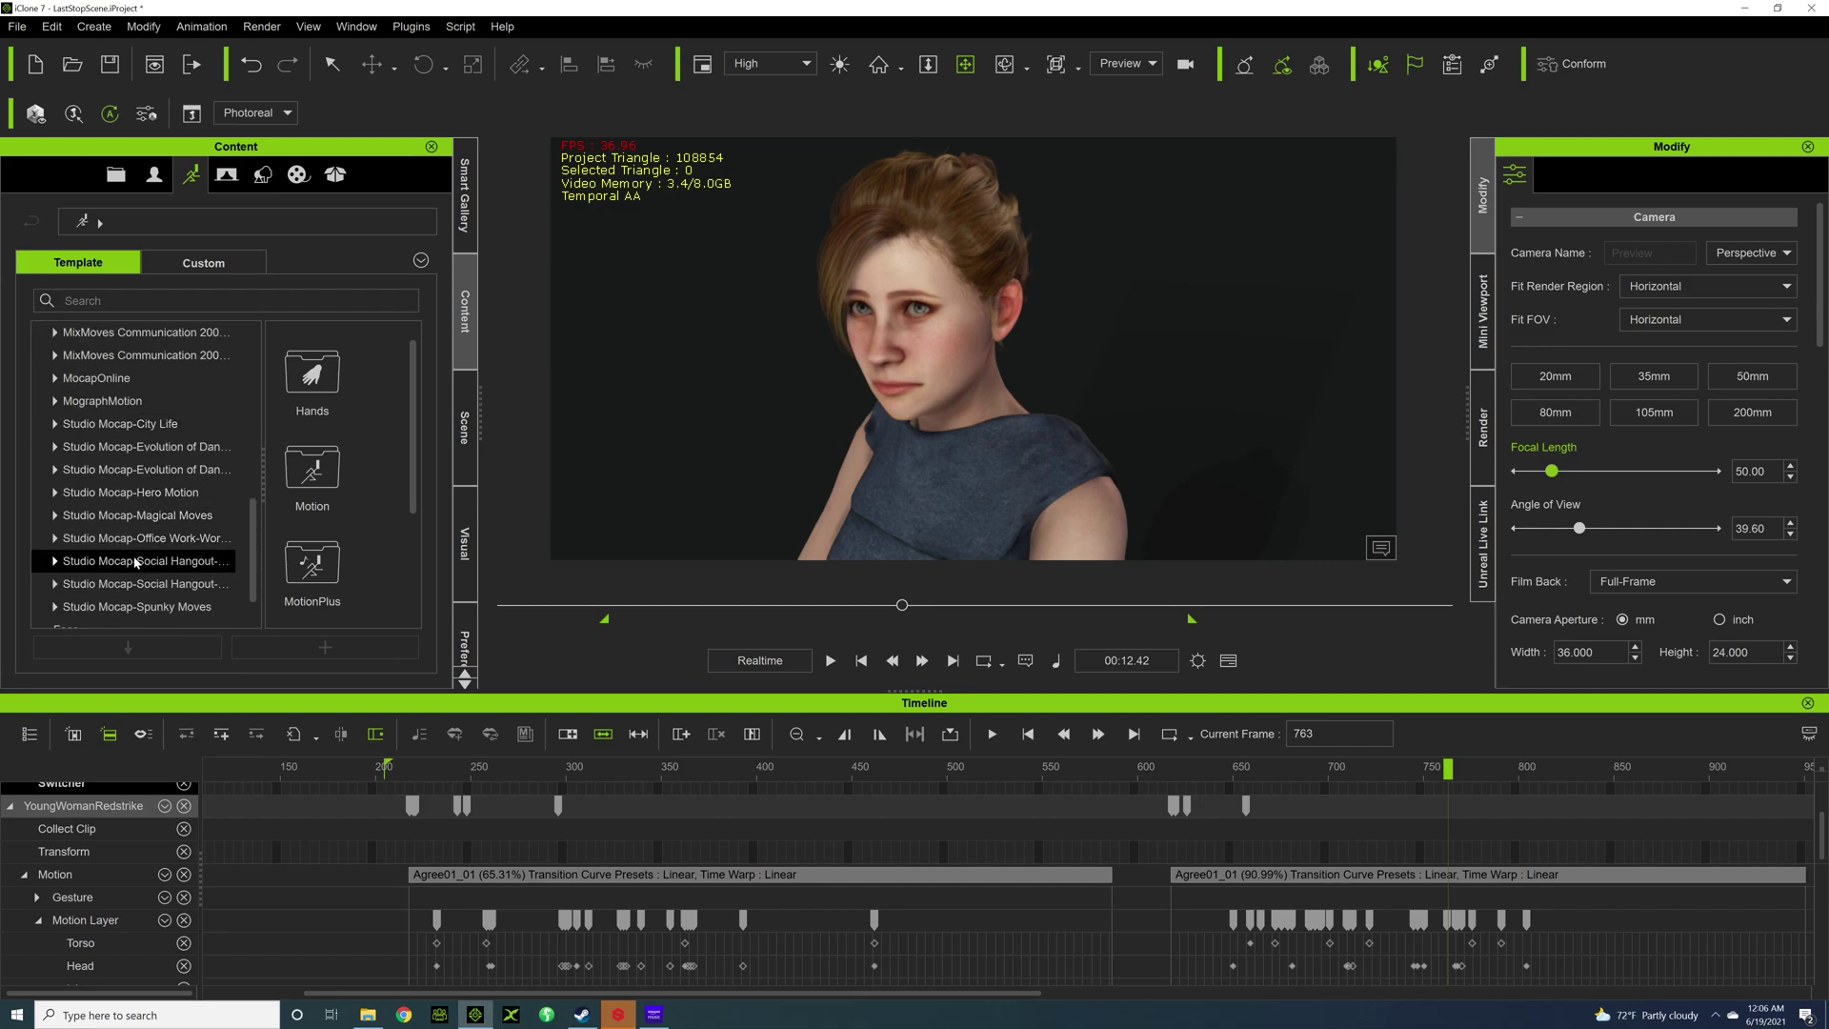
scroll(86, 419, "up", 3)
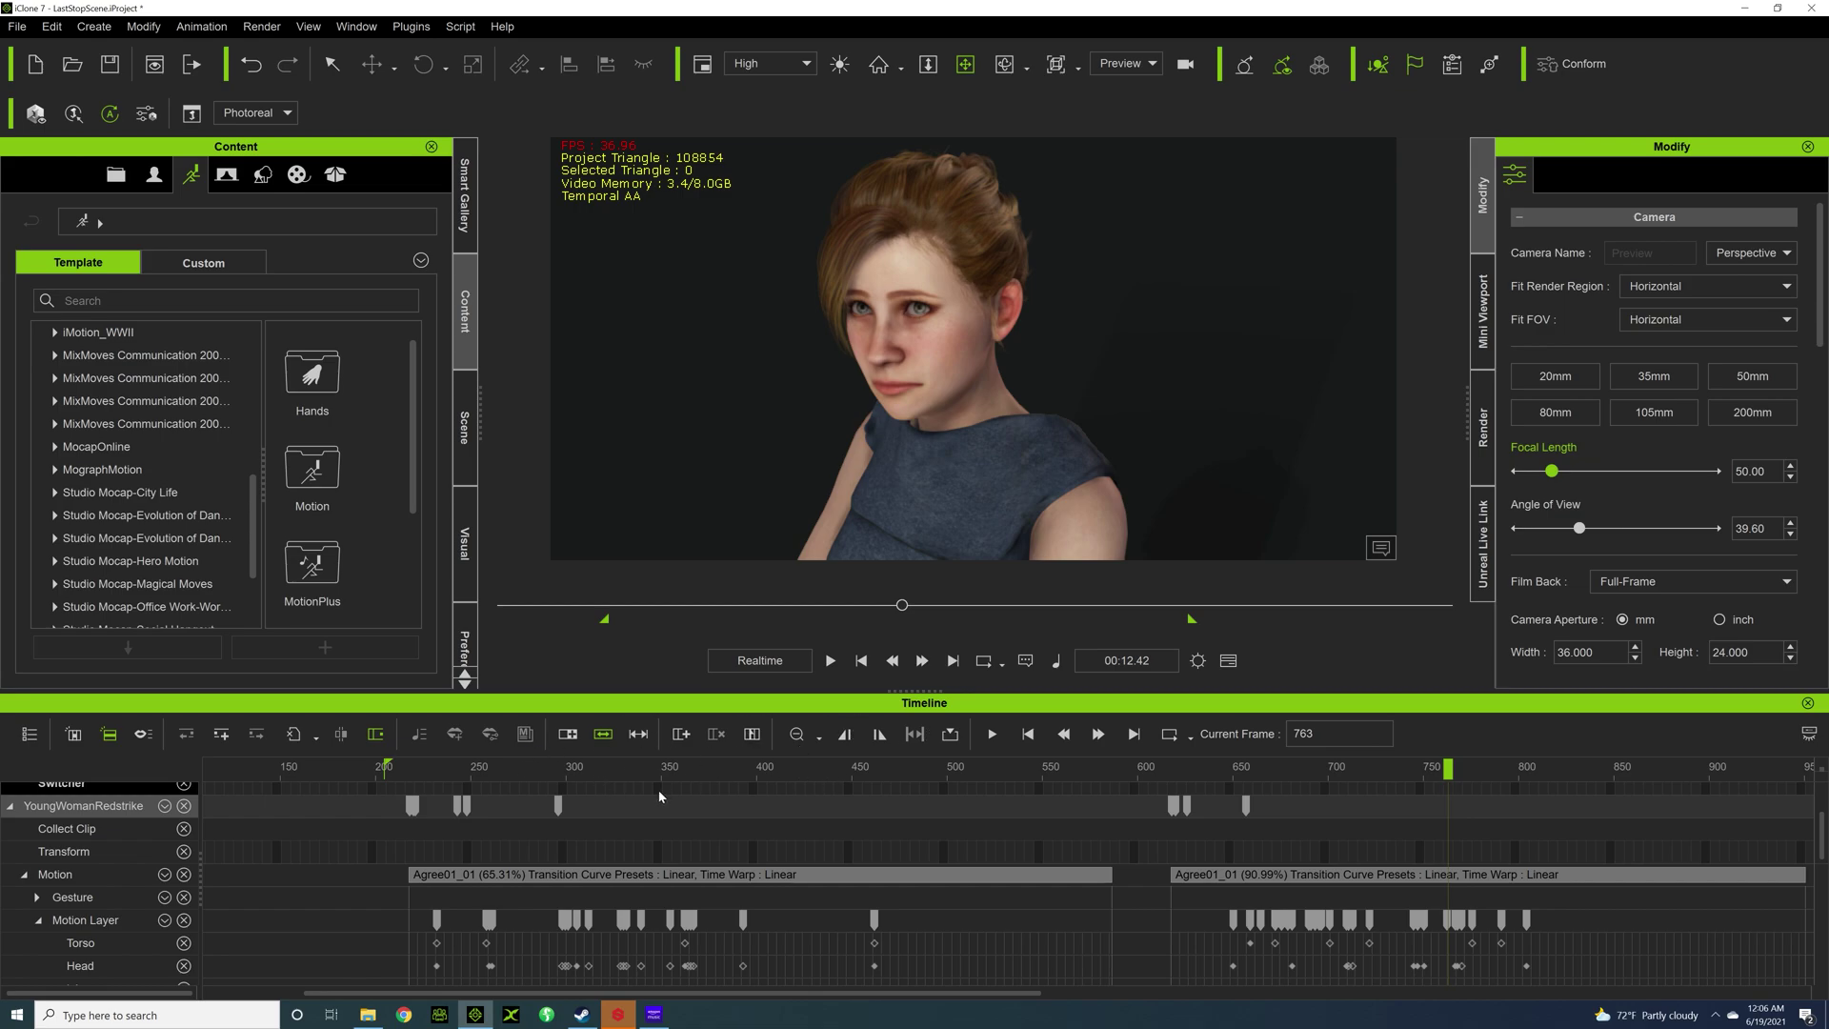
scroll(726, 853, "down", 5)
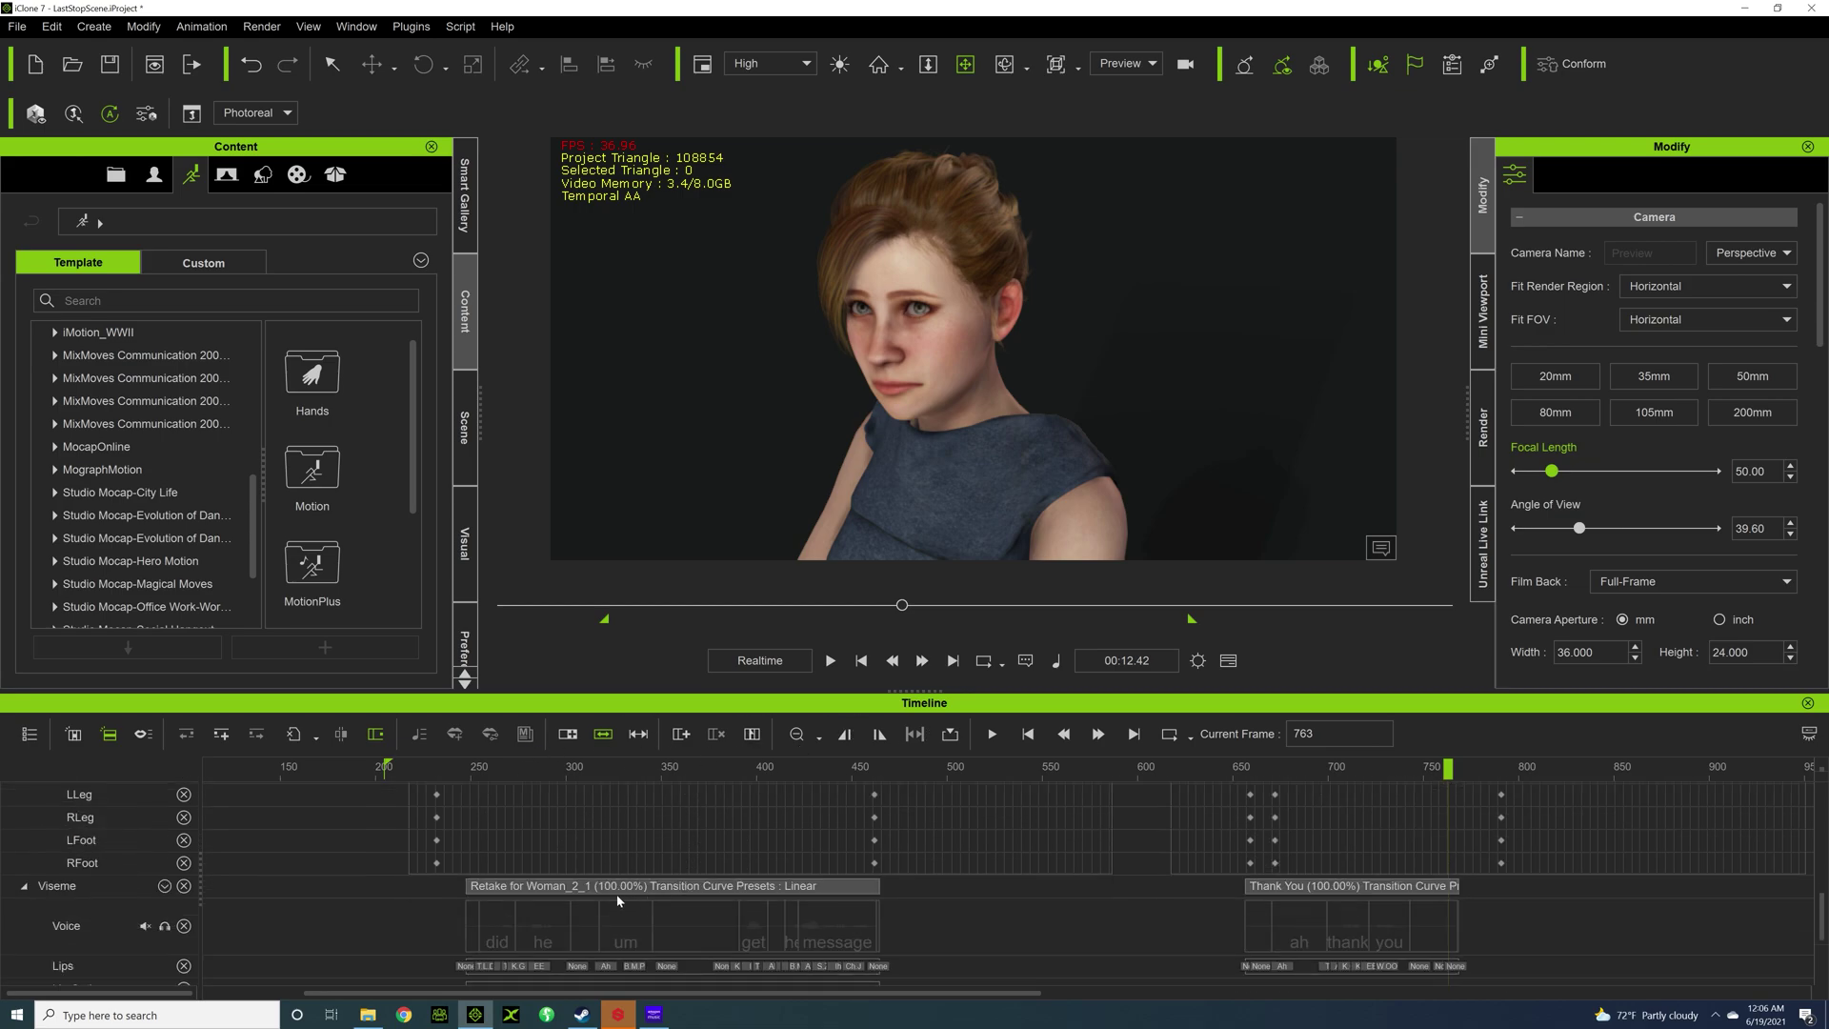
scroll(806, 966, "up", 6)
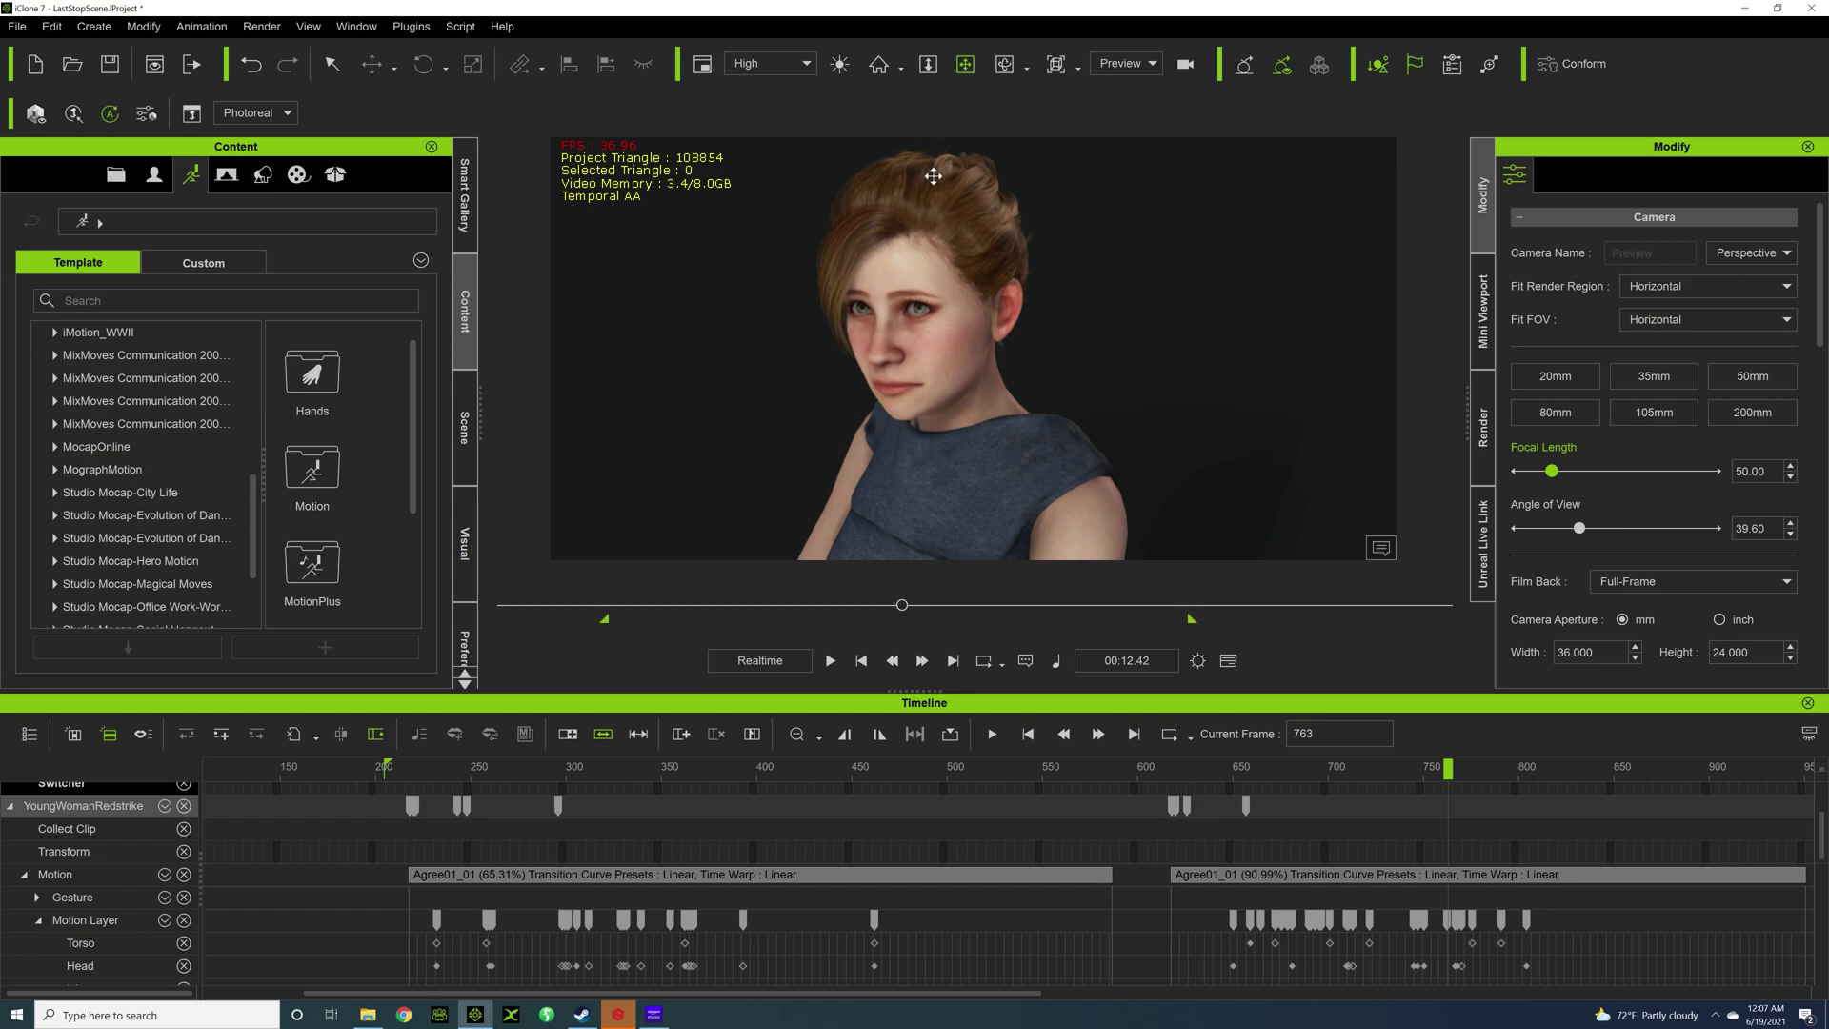
Frame the seated woman wider and play her motion from about frame 221.
scroll(939, 238, "down", 5)
right_click_drag(920, 338, 1297, 273)
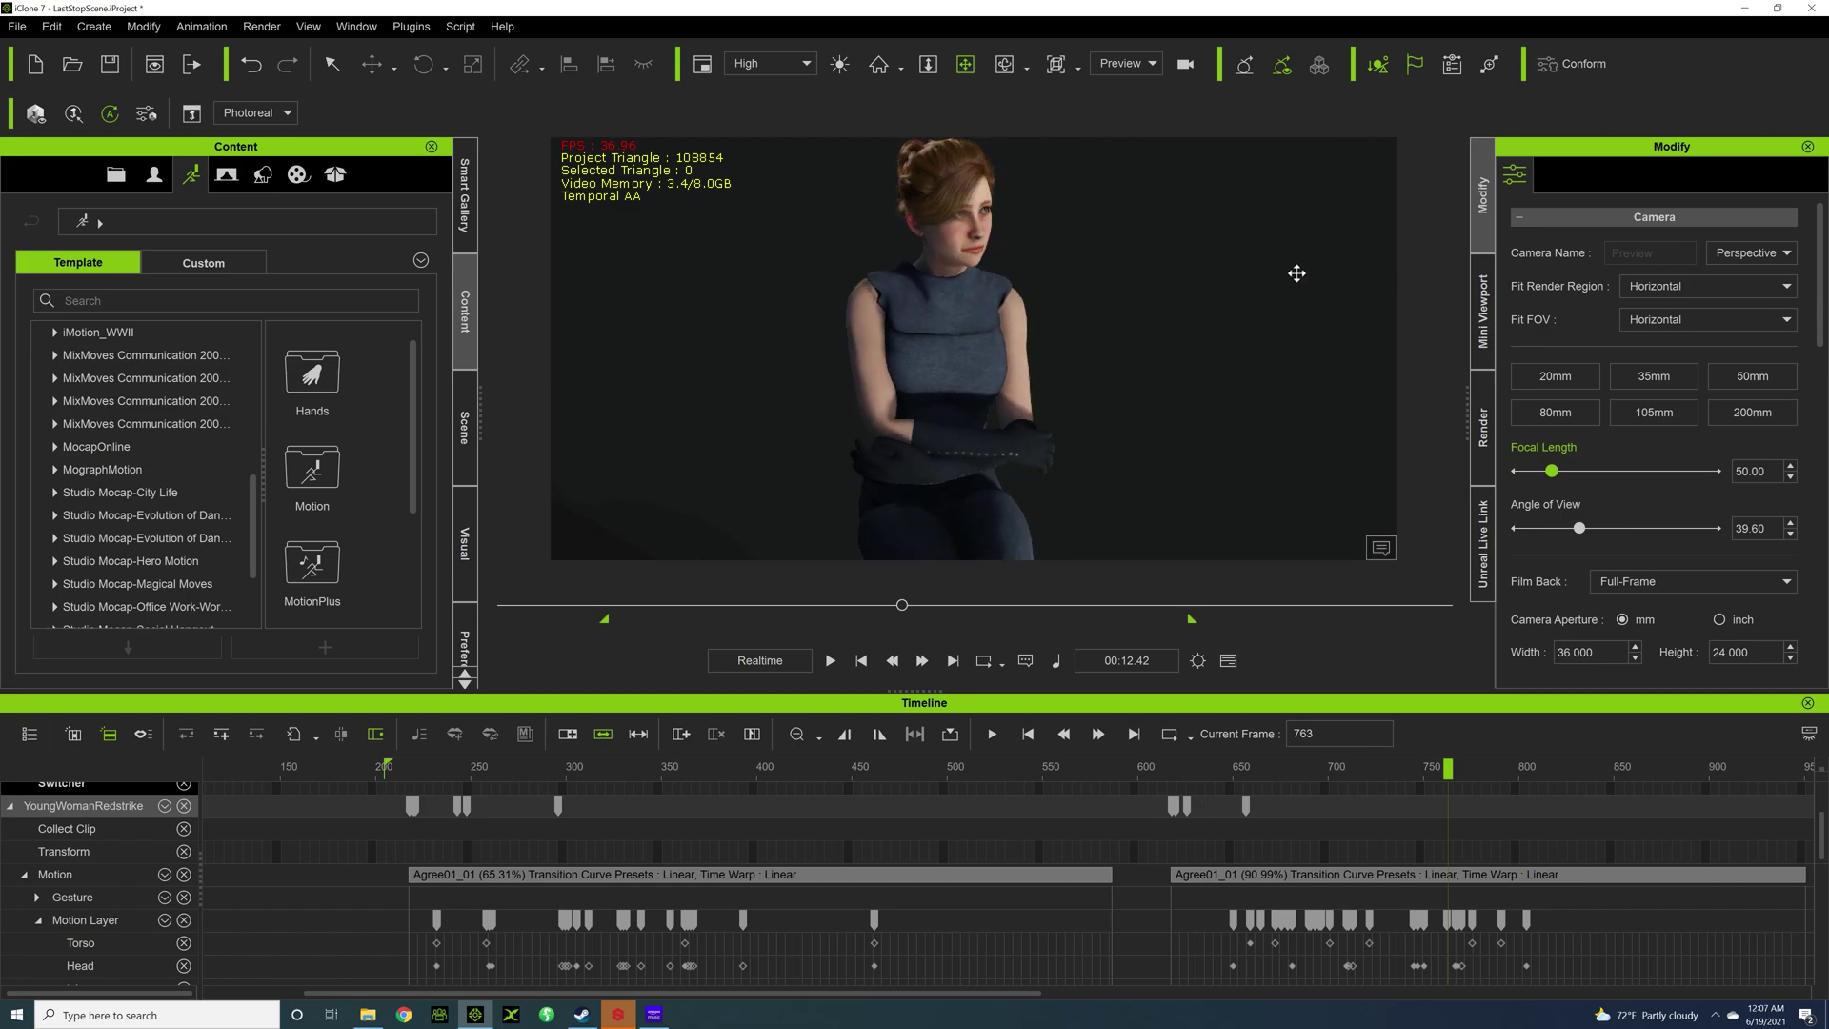
left_click(425, 777)
key("space")
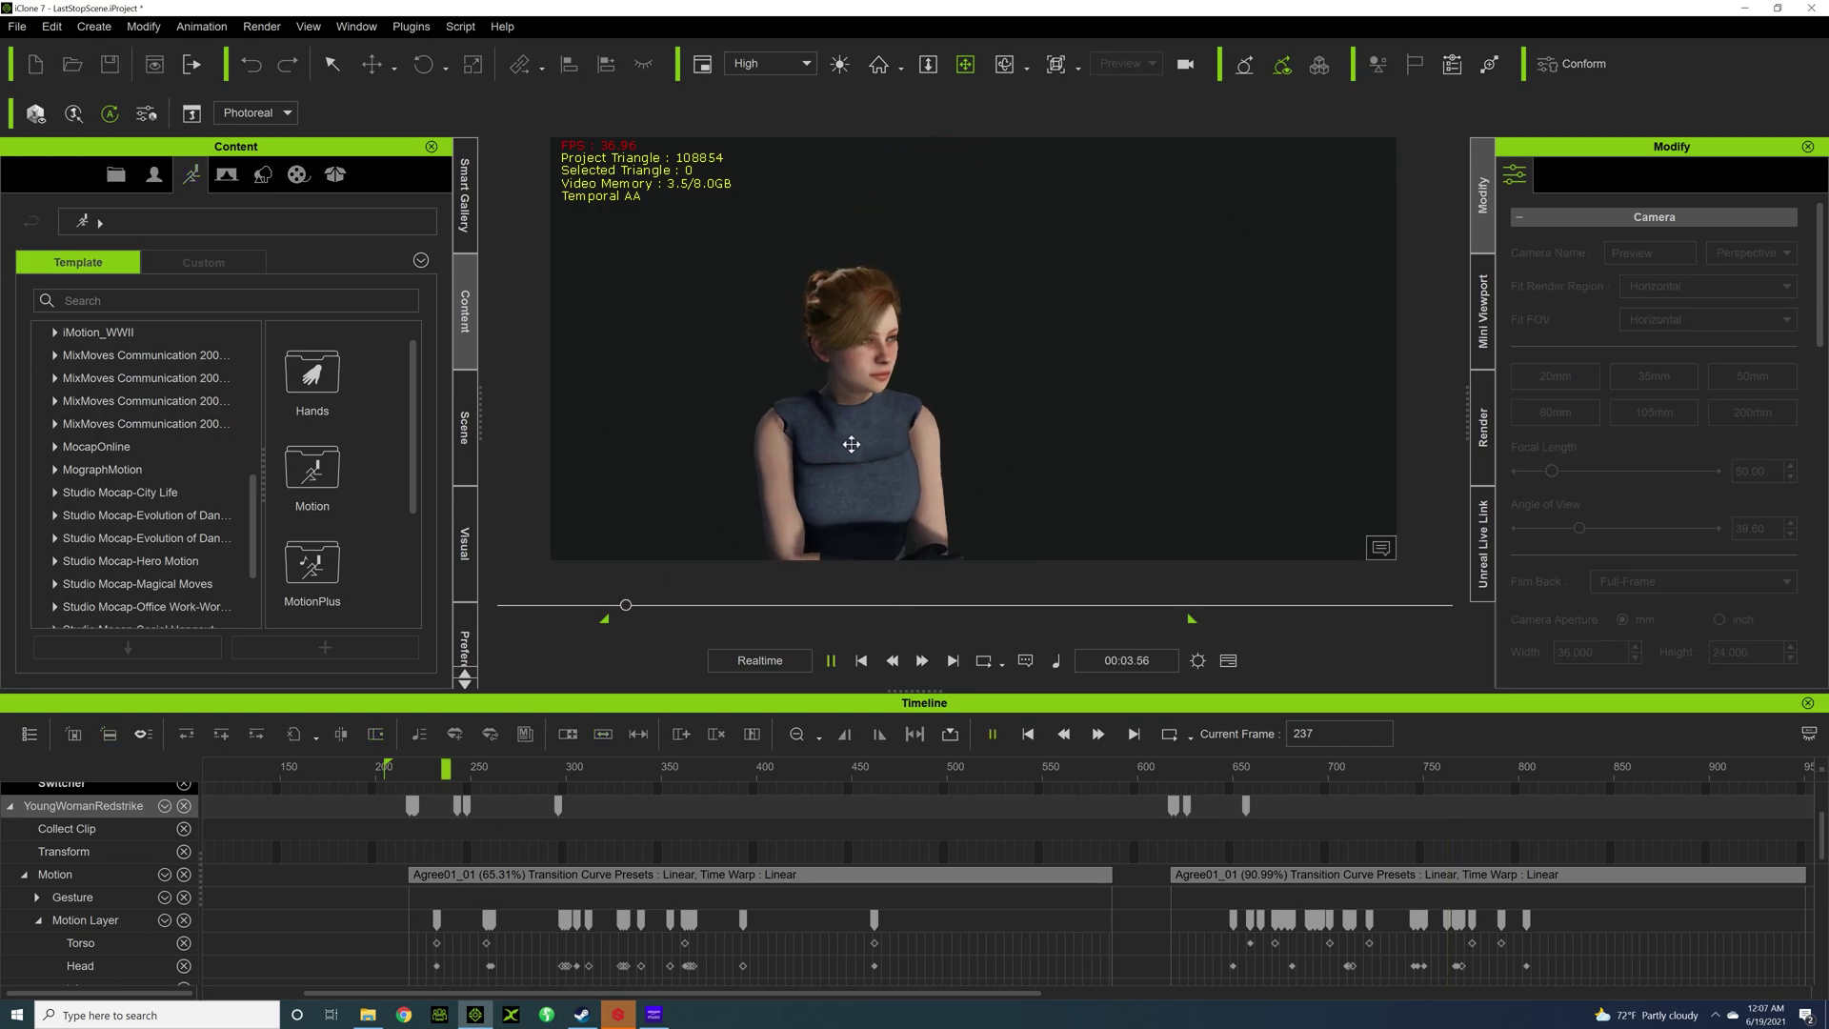
key("space")
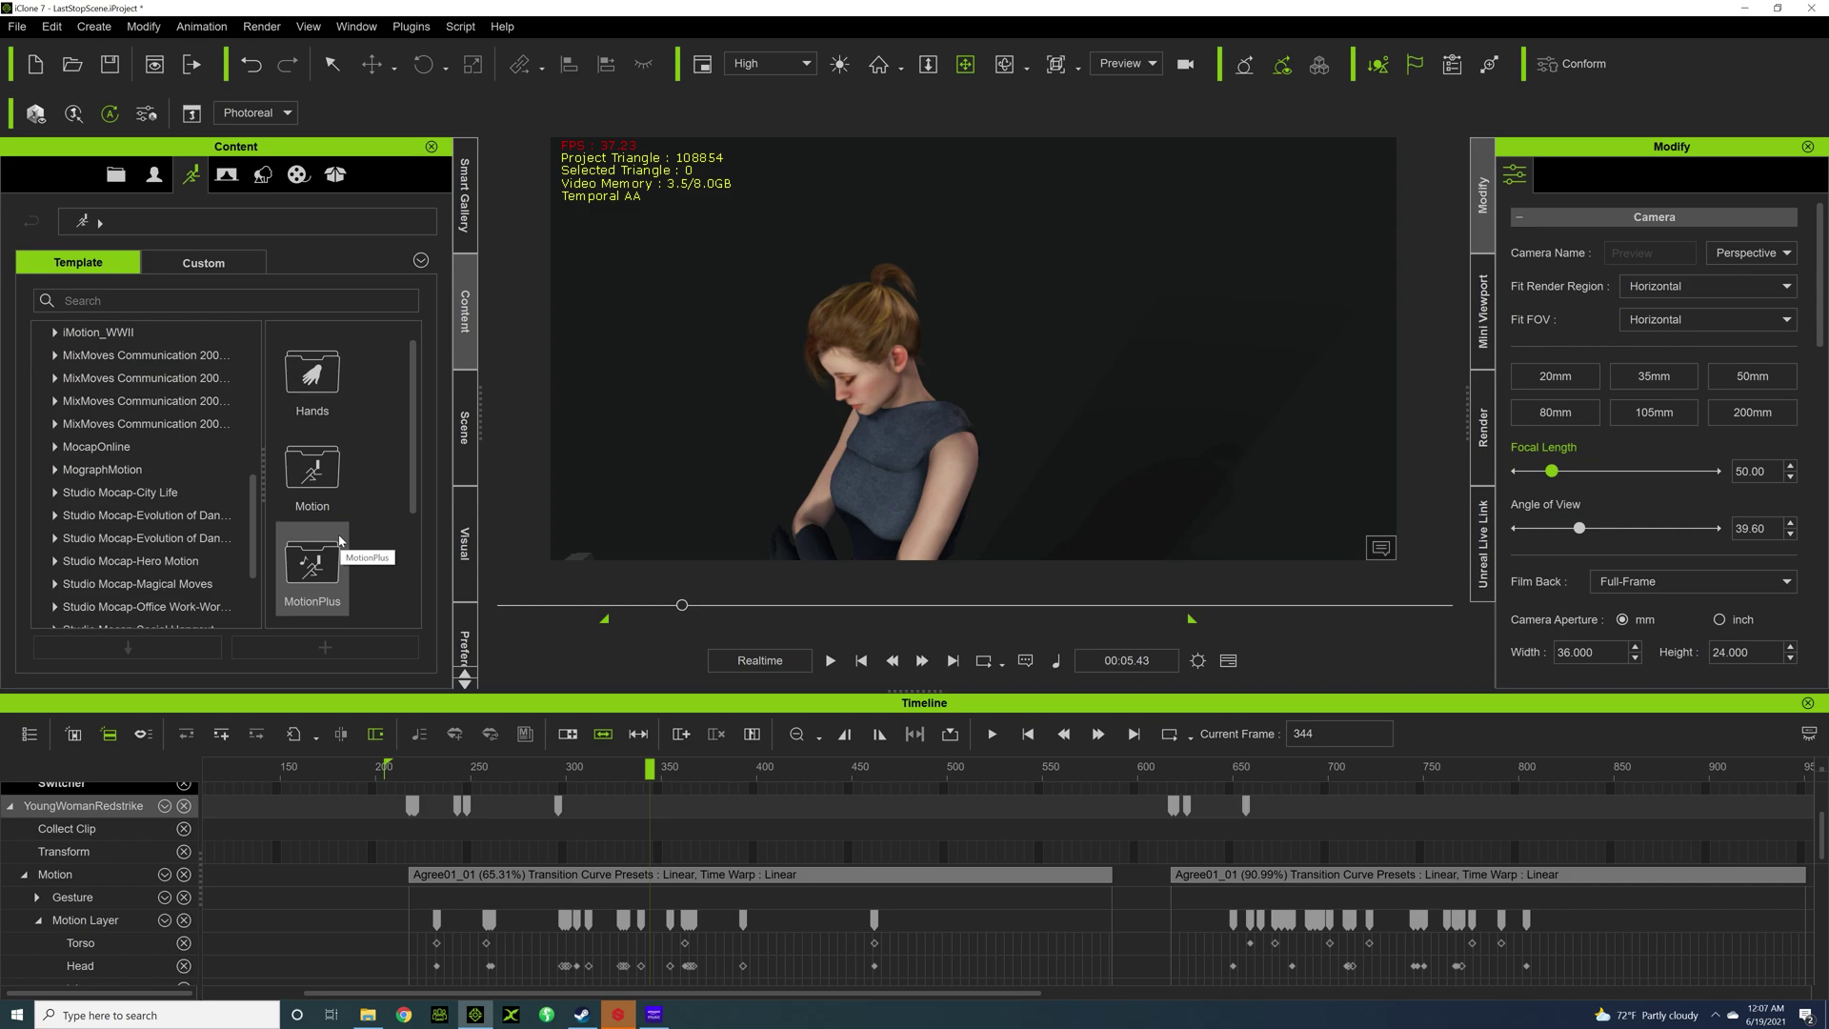
key("space")
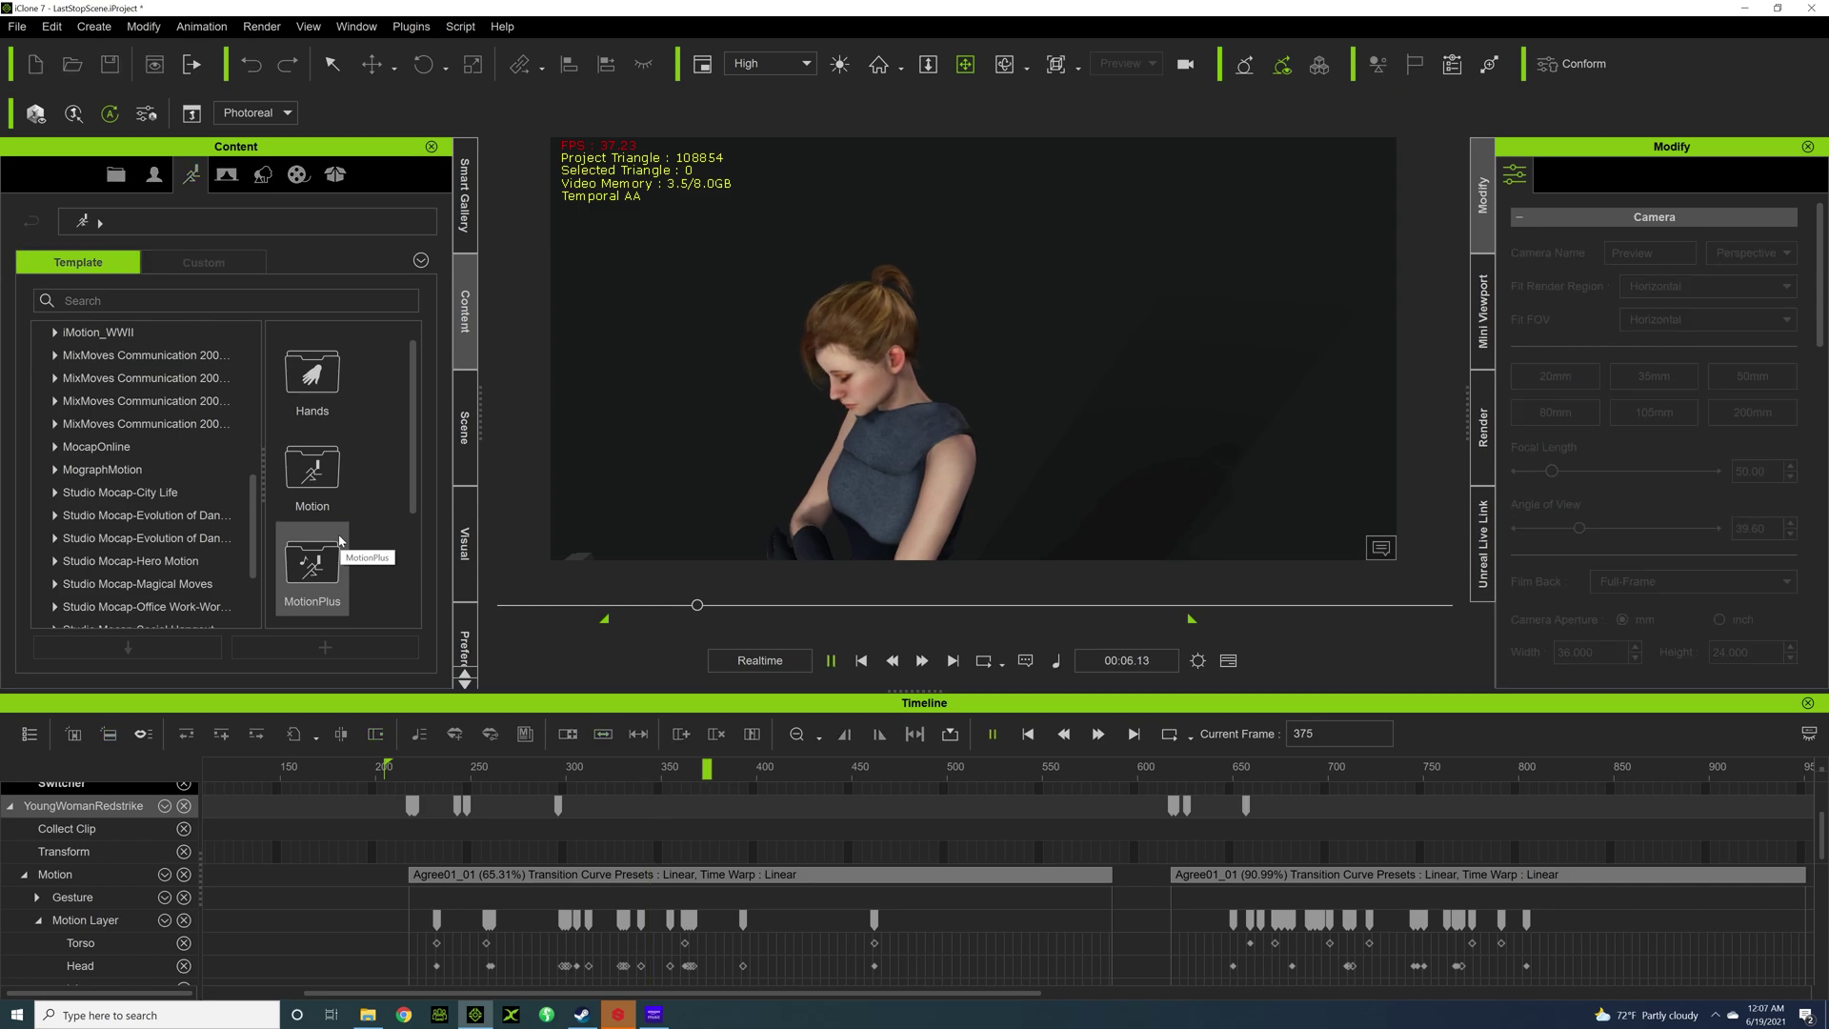
key("space")
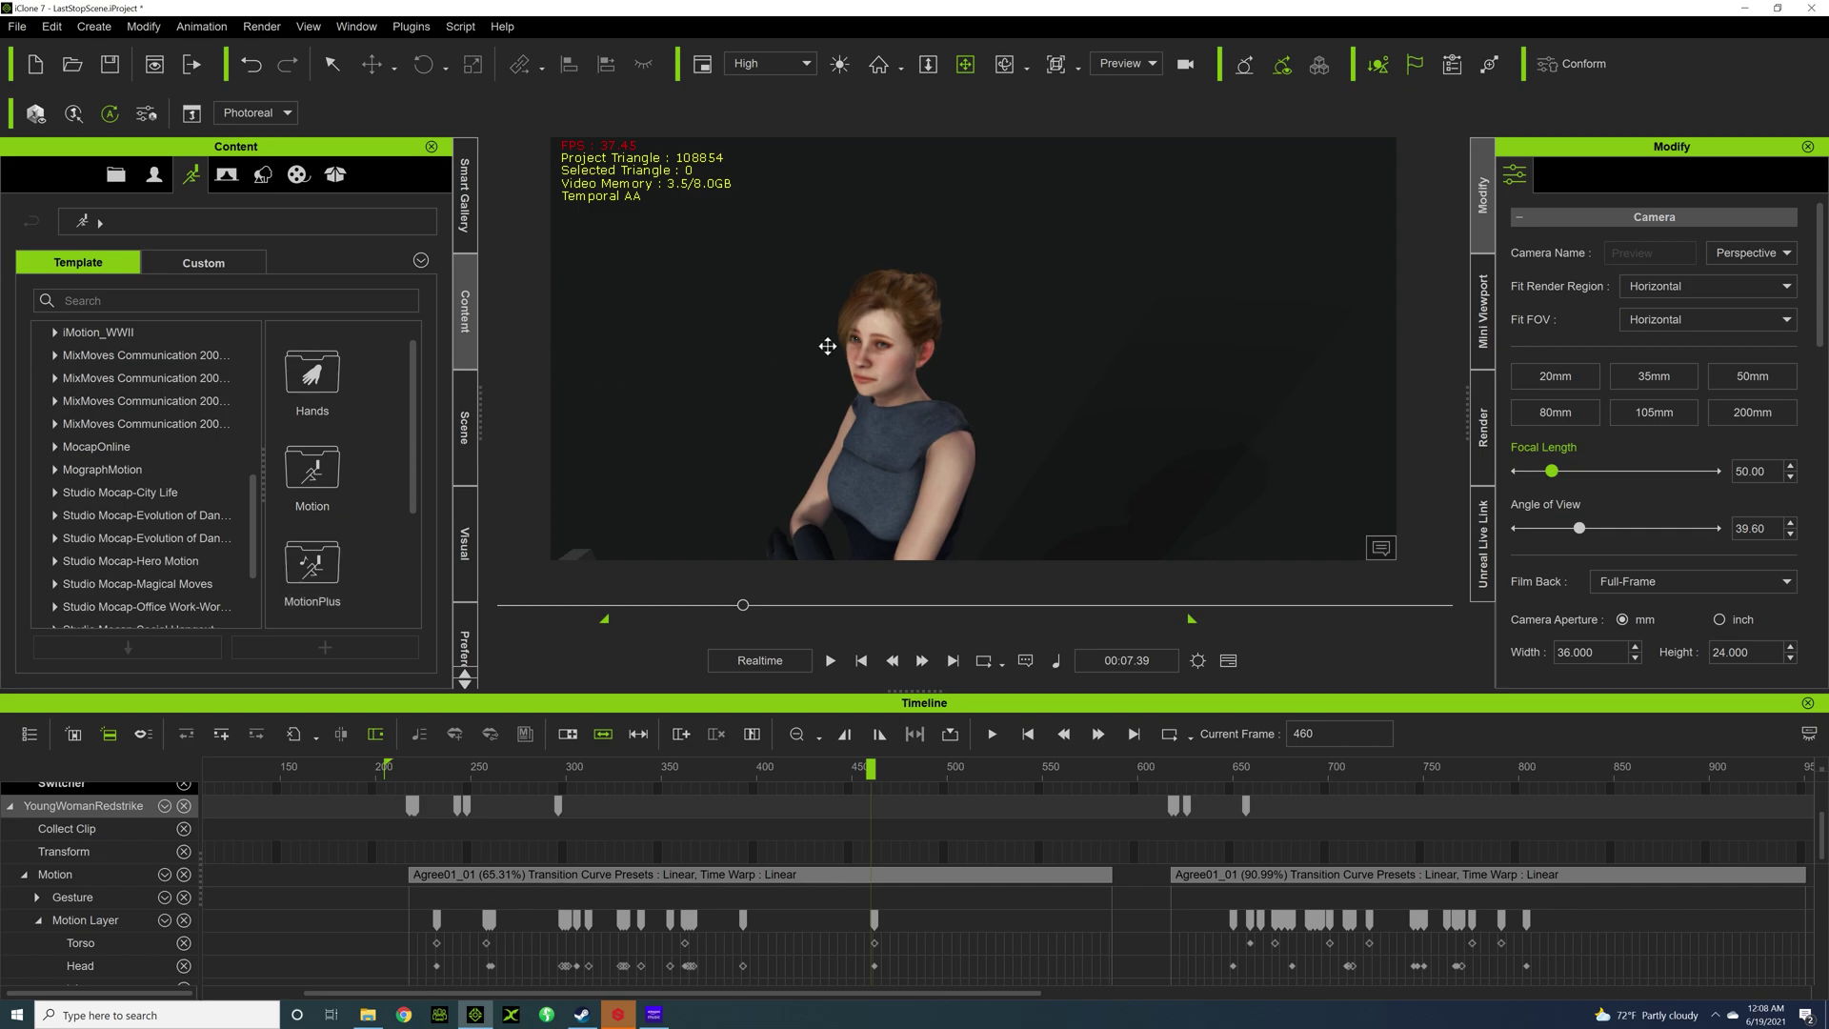
Orbit closer to the character's face and park the timeline at frame 230.
scroll(848, 324, "up", 5)
right_click_drag(853, 319, 1245, 478)
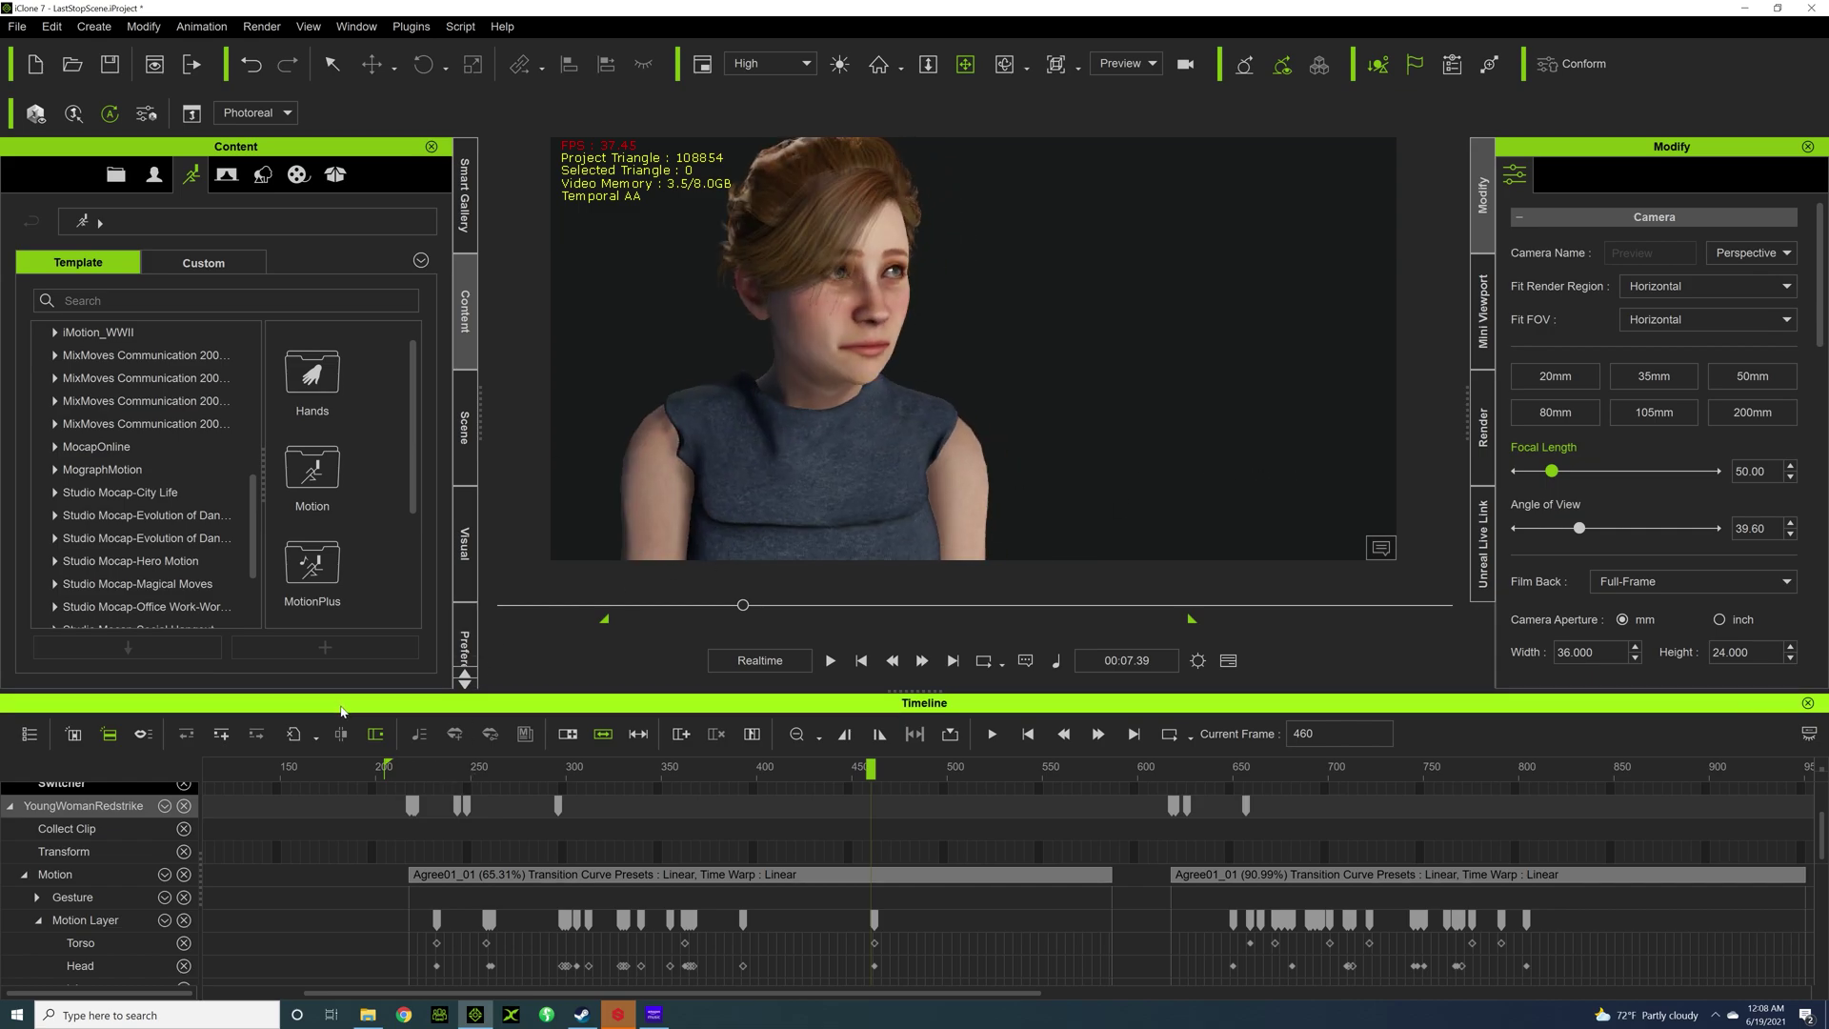
left_click(431, 770)
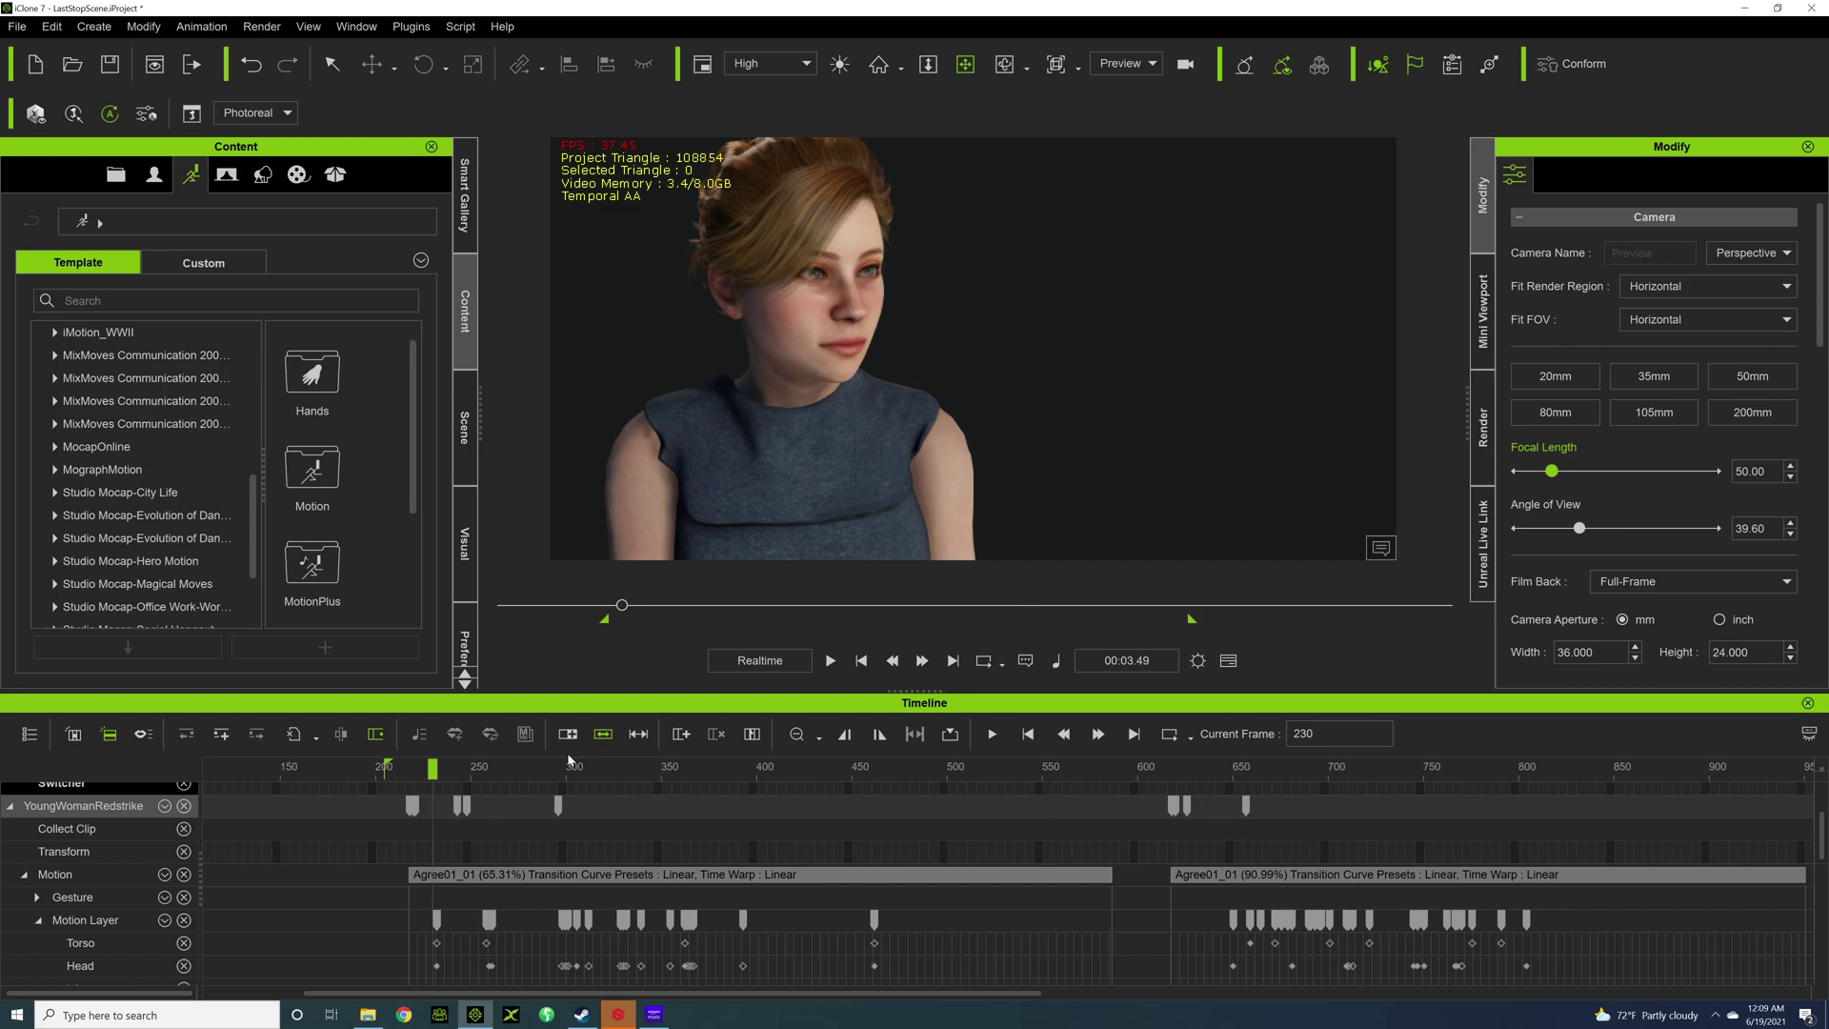
key("space")
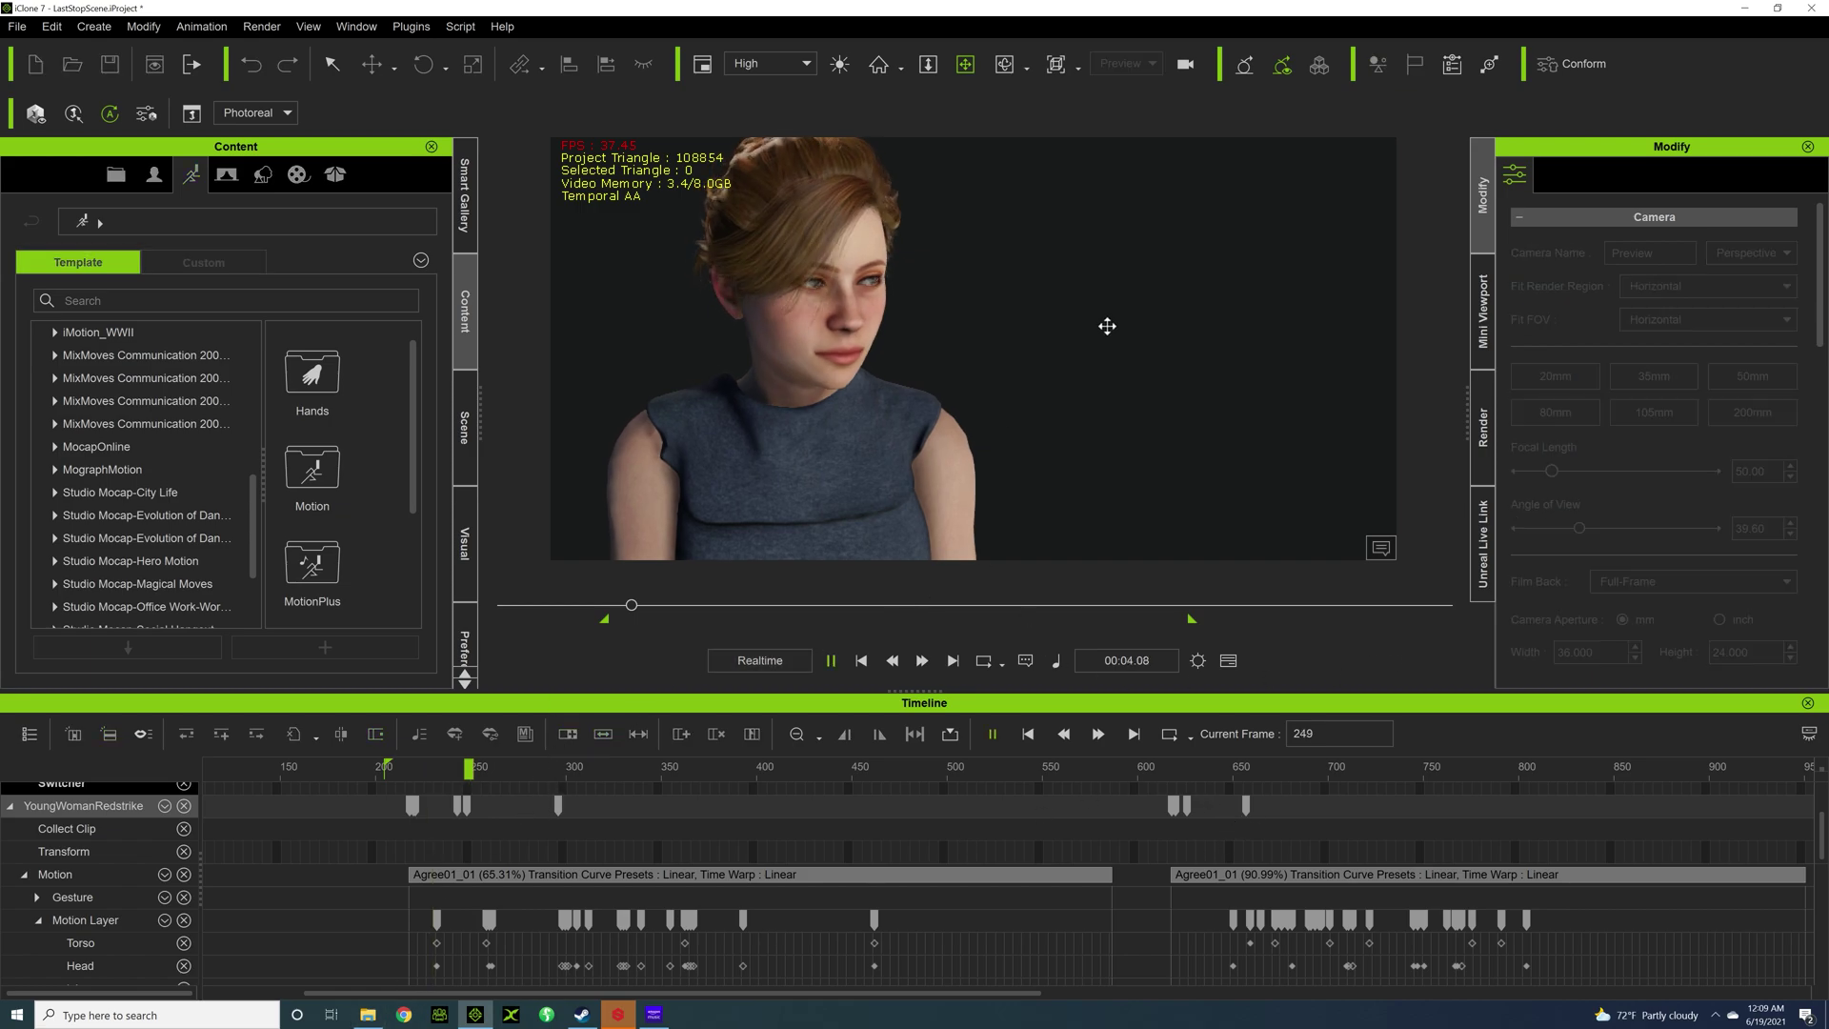
key("space")
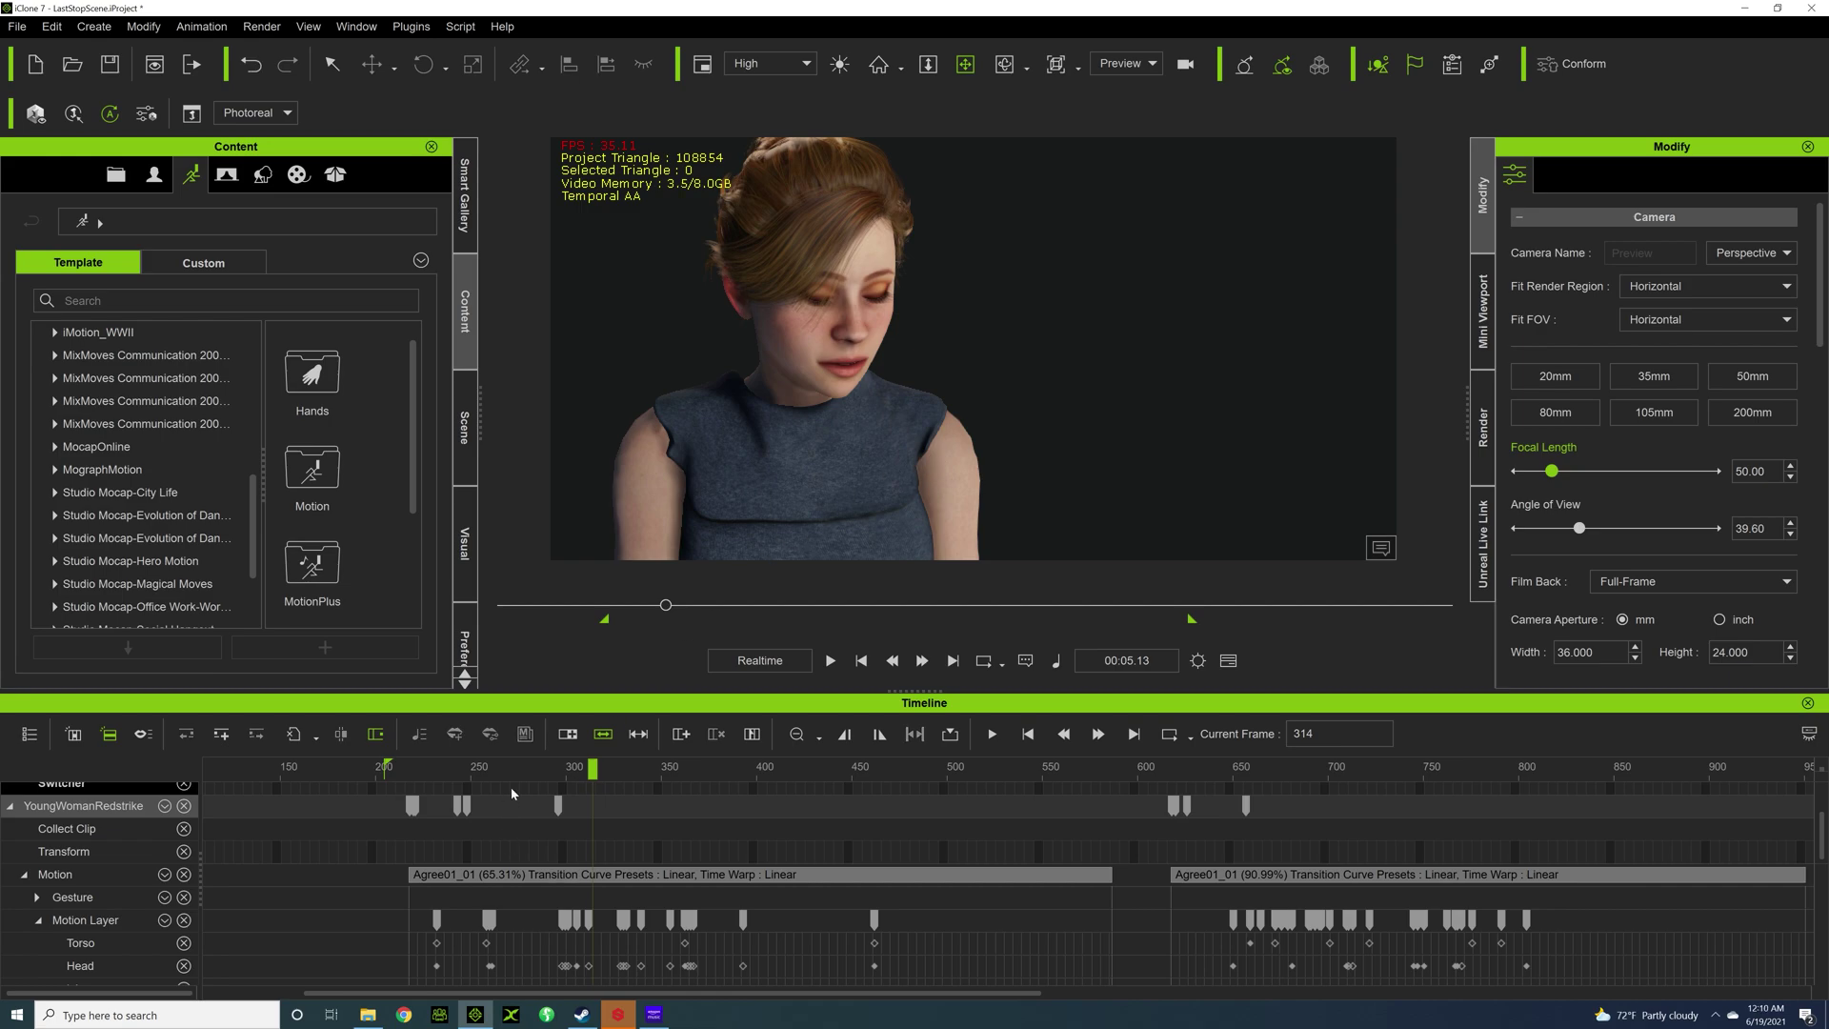
left_click(523, 769)
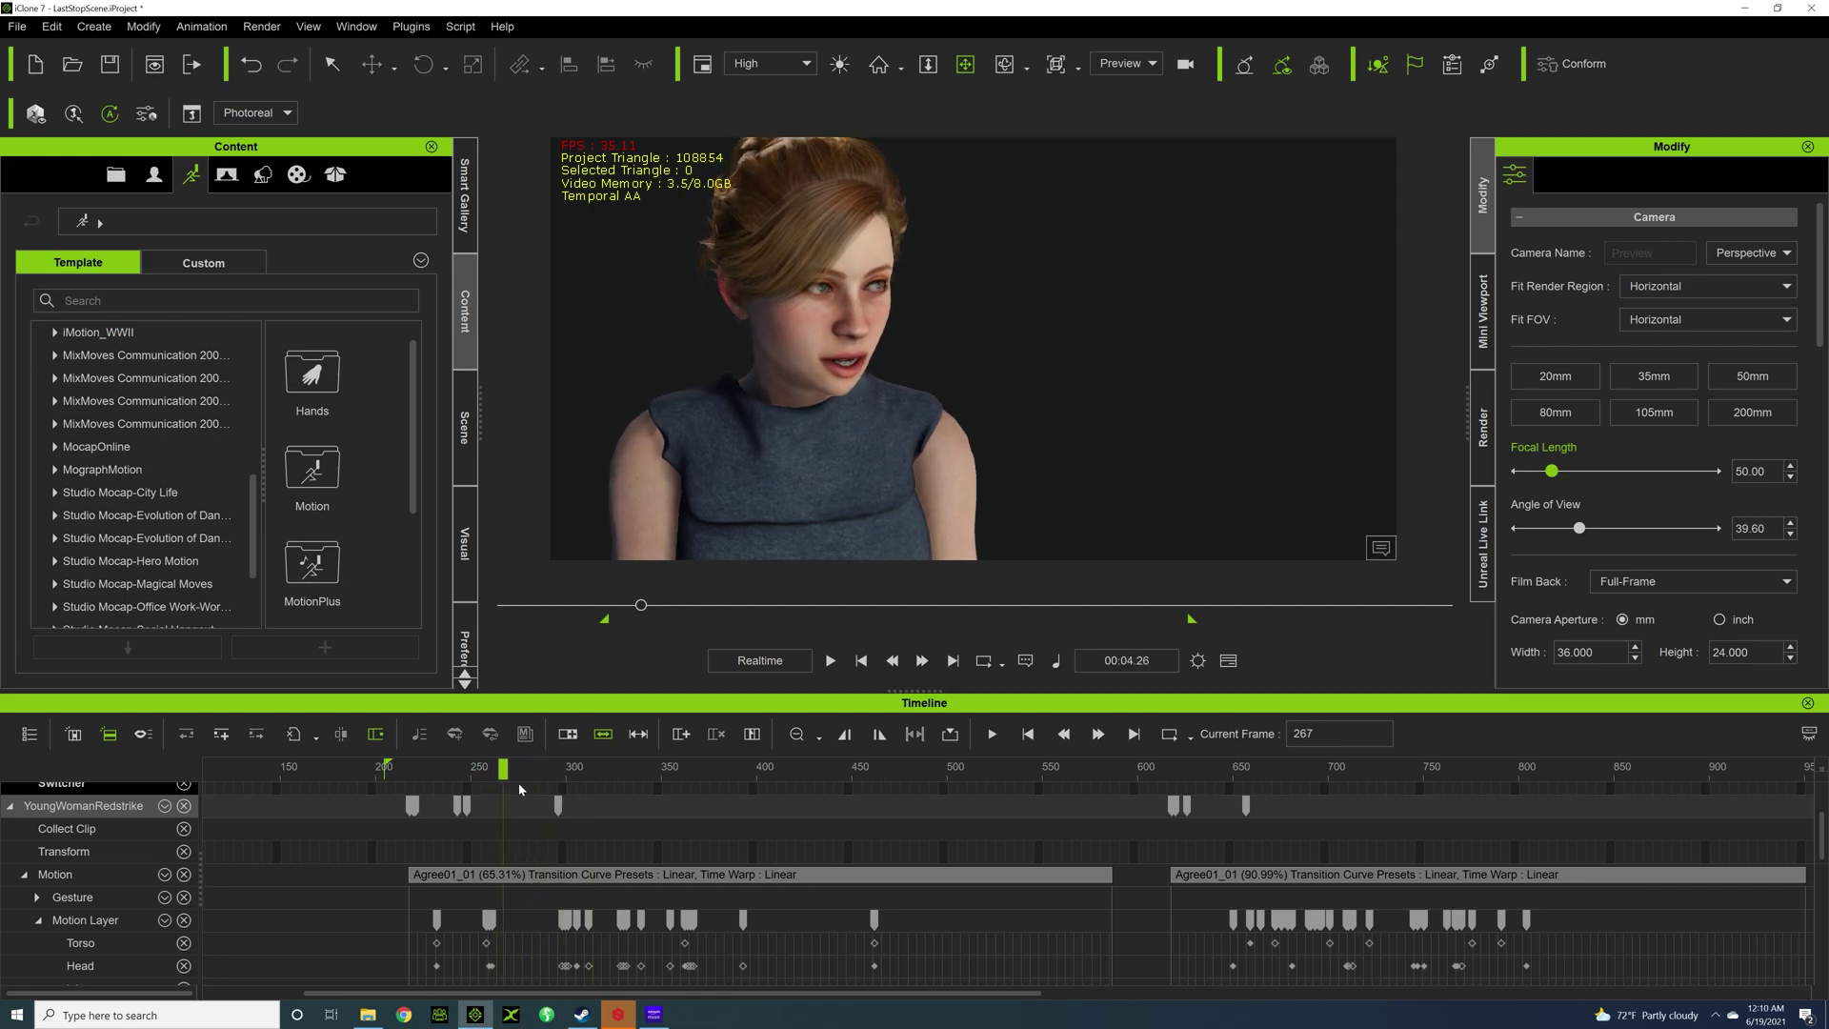
left_click_drag(518, 781, 1193, 762)
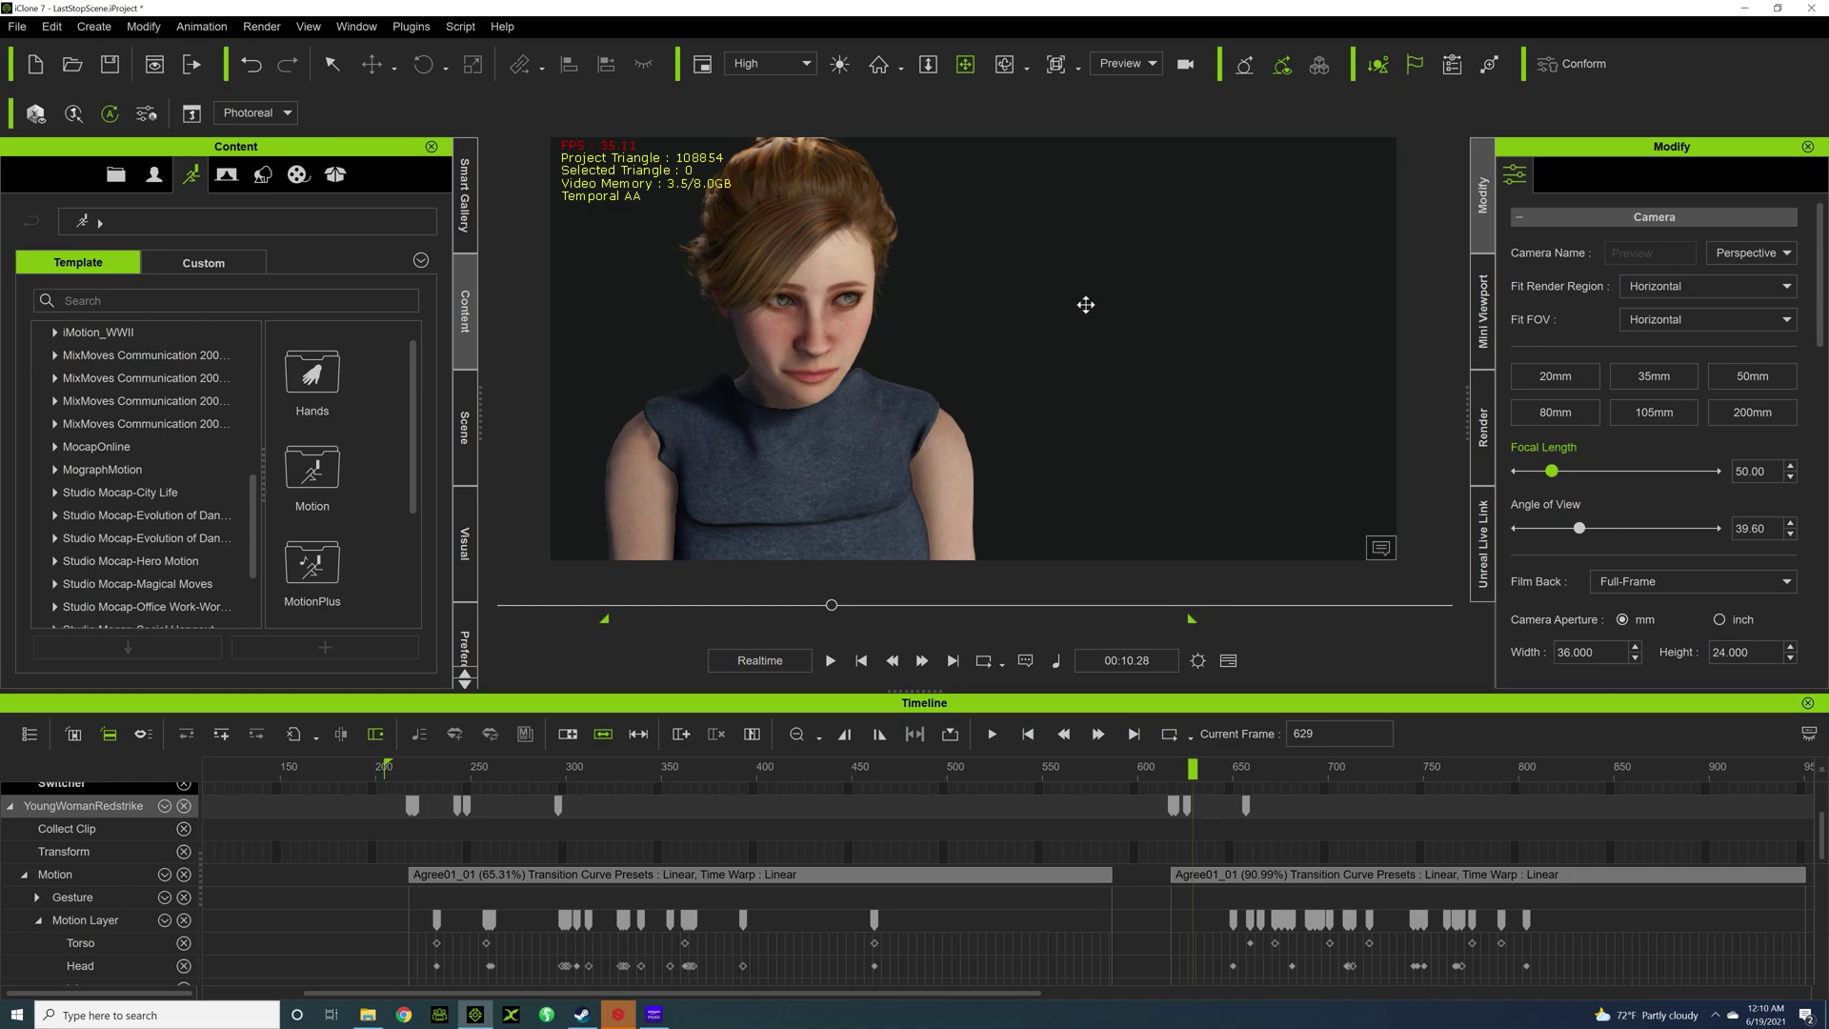
key("space")
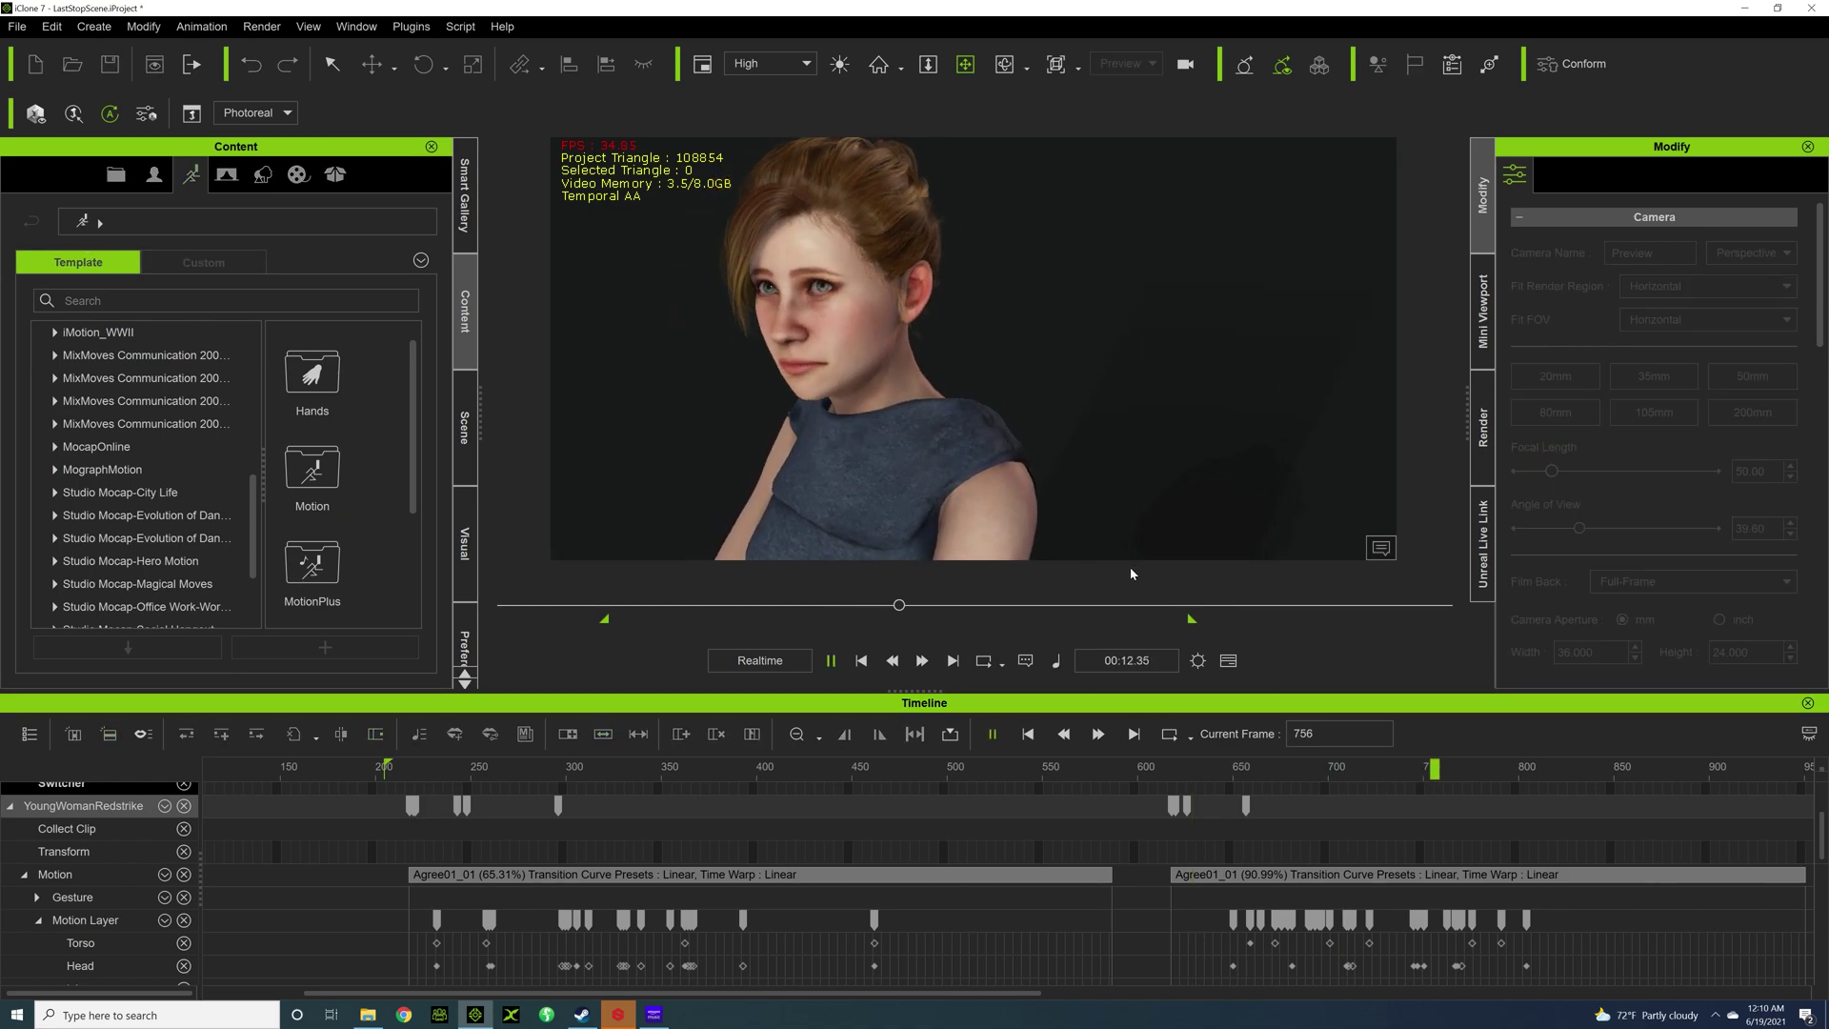
key("space")
left_click(1216, 762)
key("space")
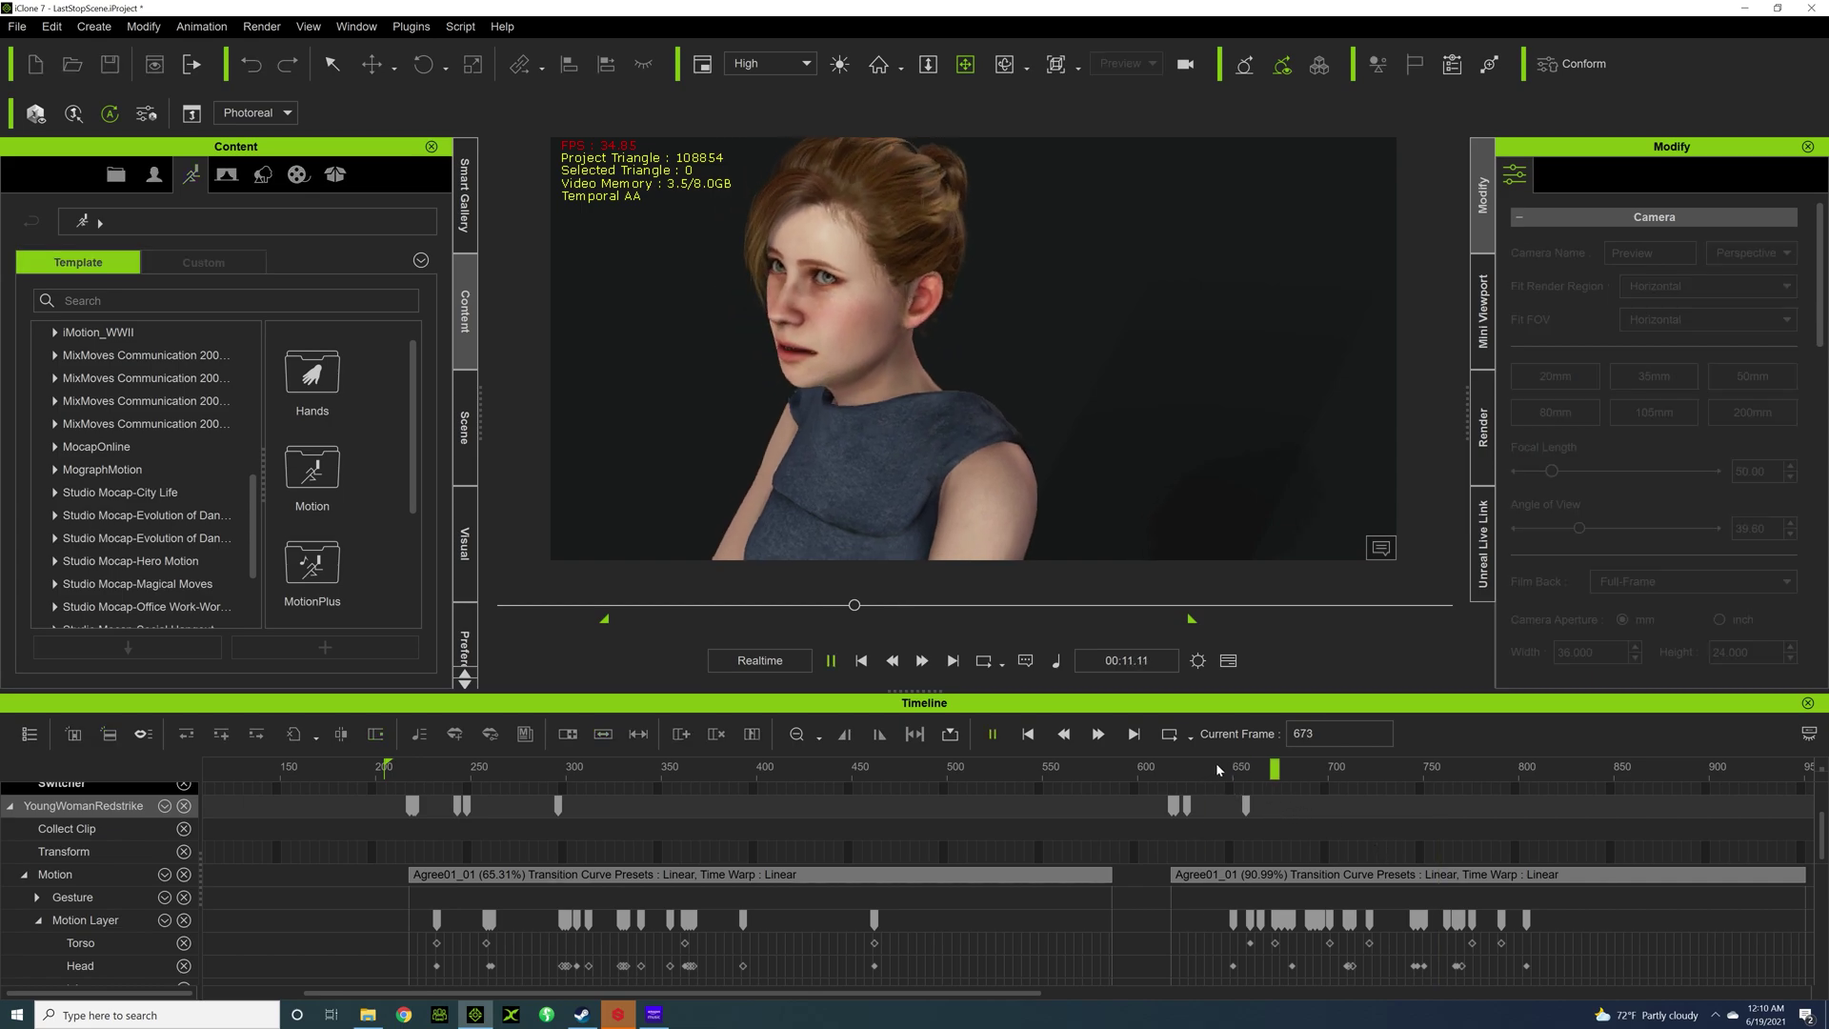
Stop at frame 751, review the nod from frame 664, and scroll to the LArm/RArm rows.
key("space")
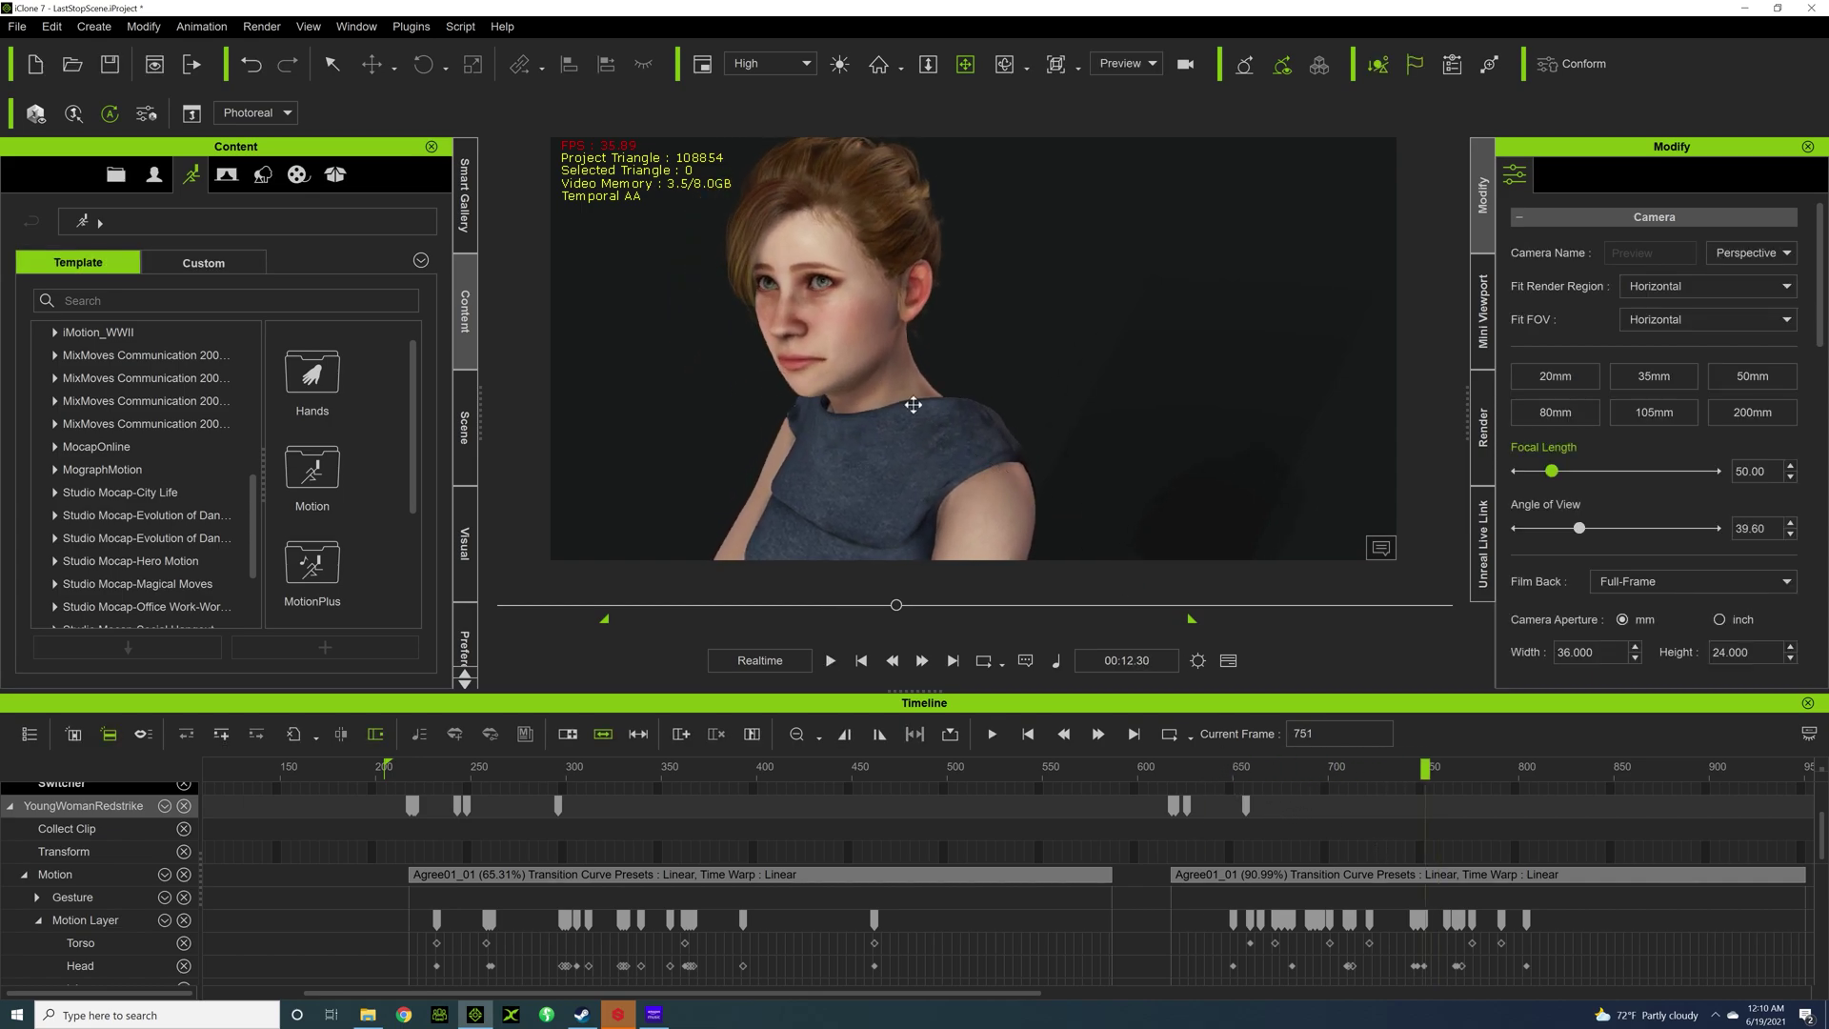
left_click_drag(1211, 770, 1310, 791)
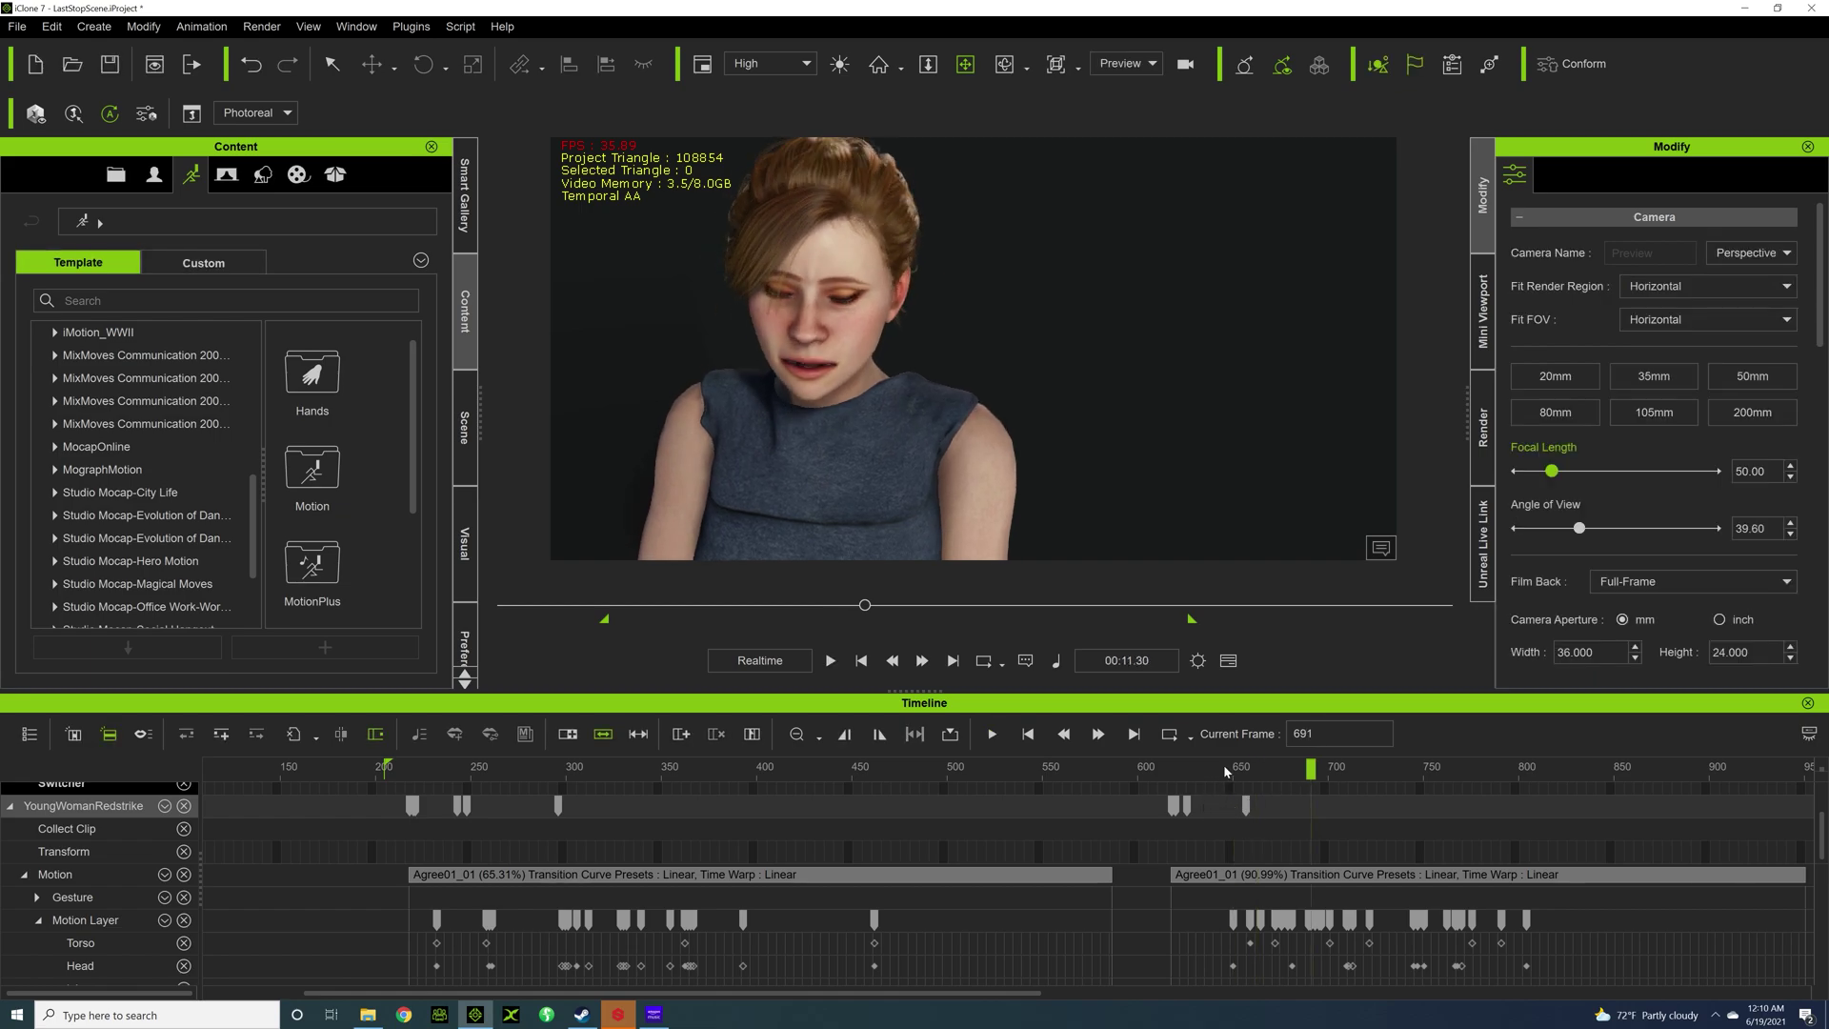
key("space")
key("space")
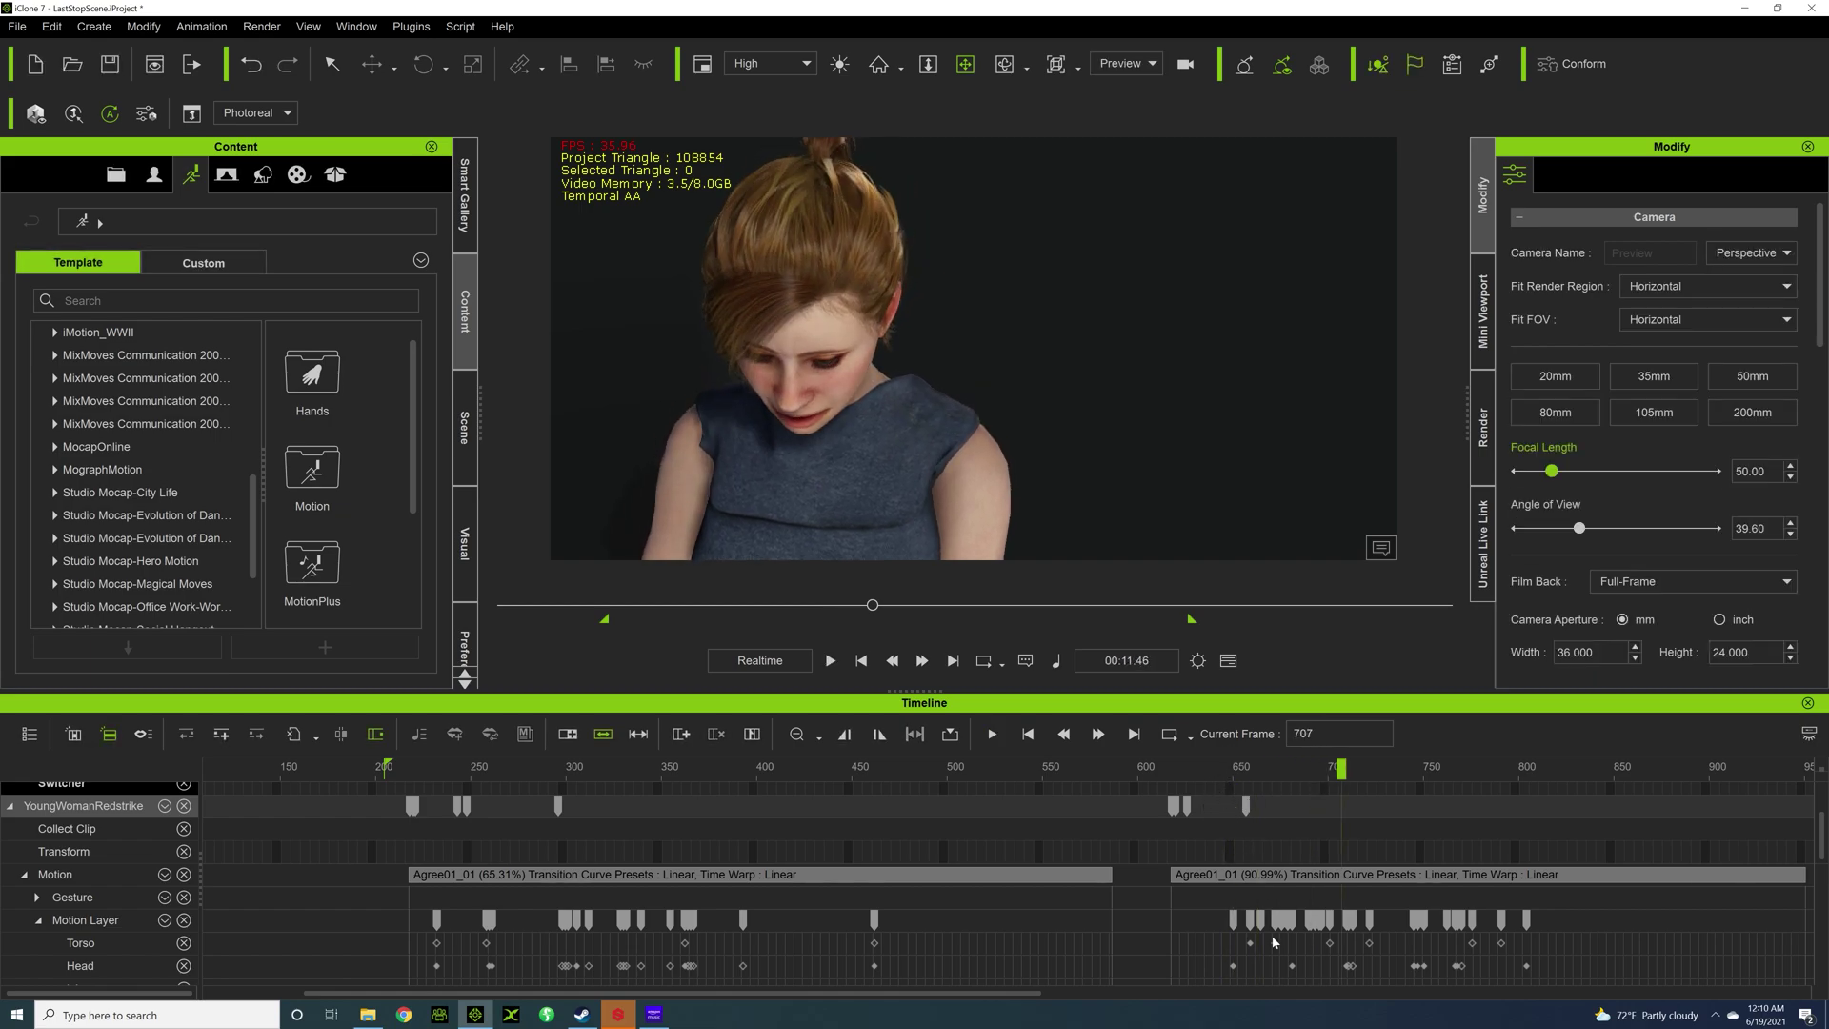
scroll(1275, 941, "down", 3)
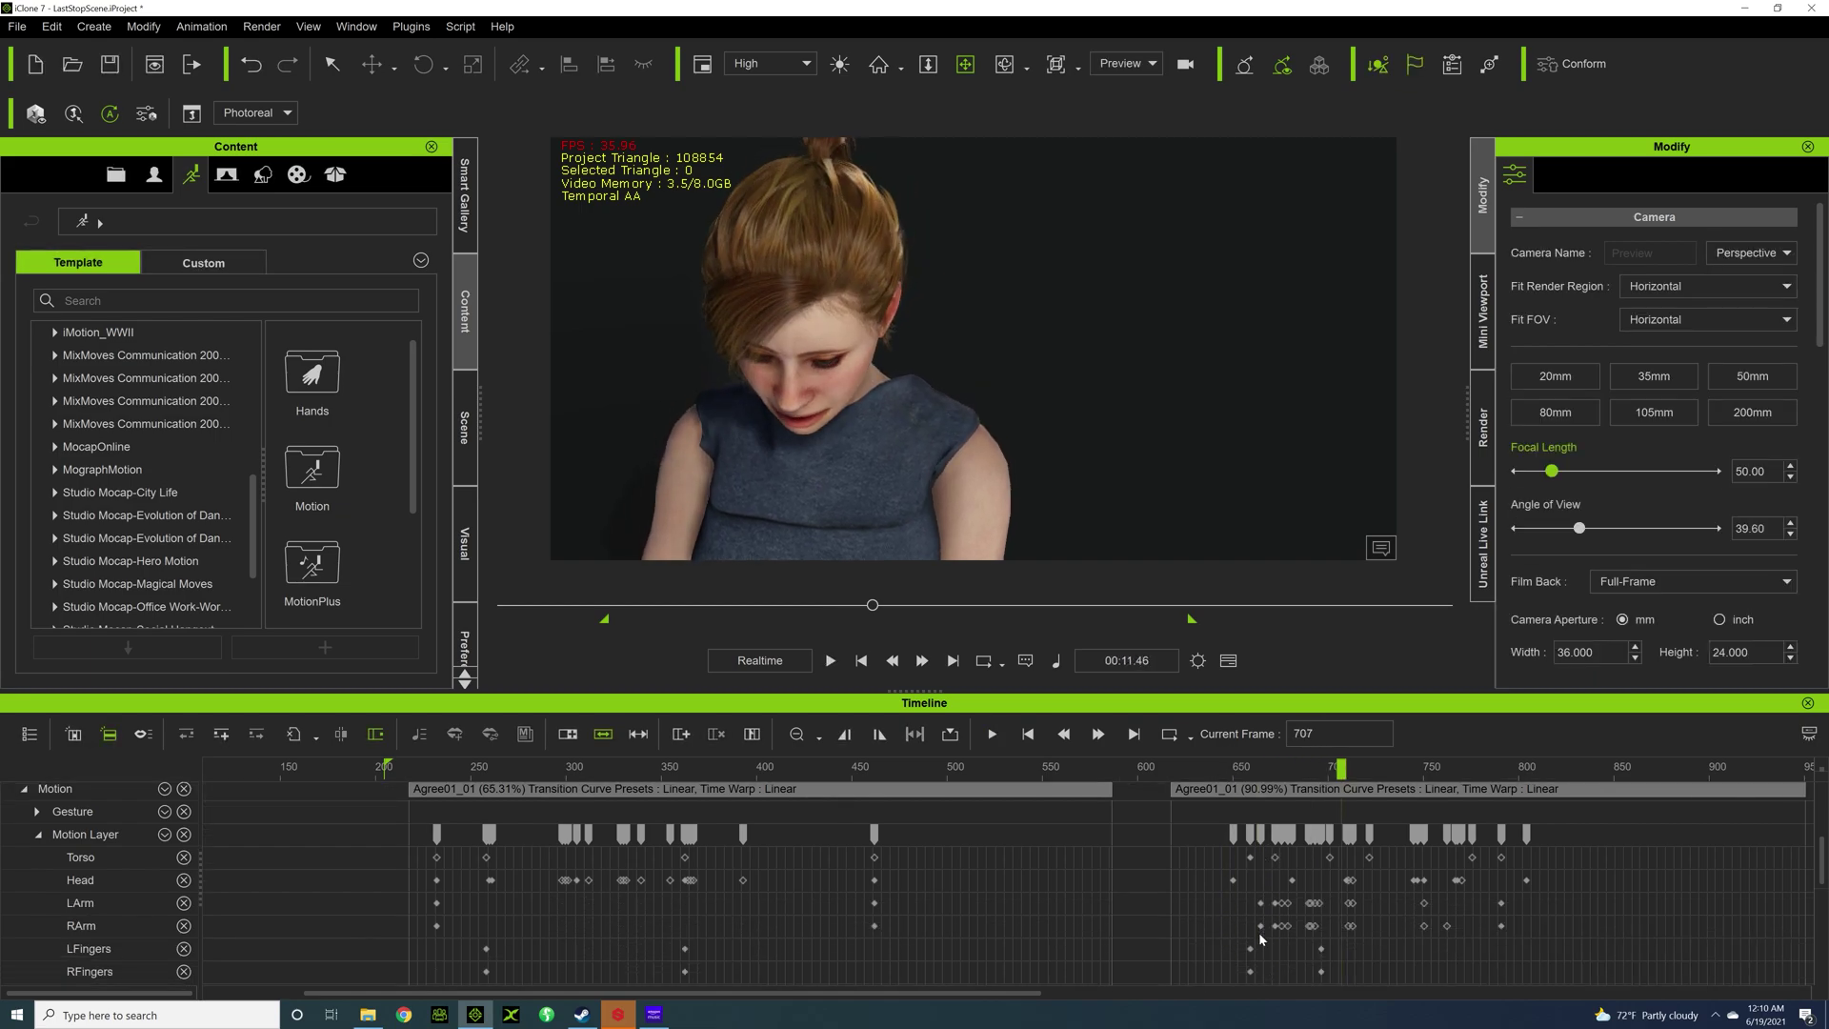
Select the LArm and RArm keys near frame 660 and shift them earlier.
left_click(1272, 775)
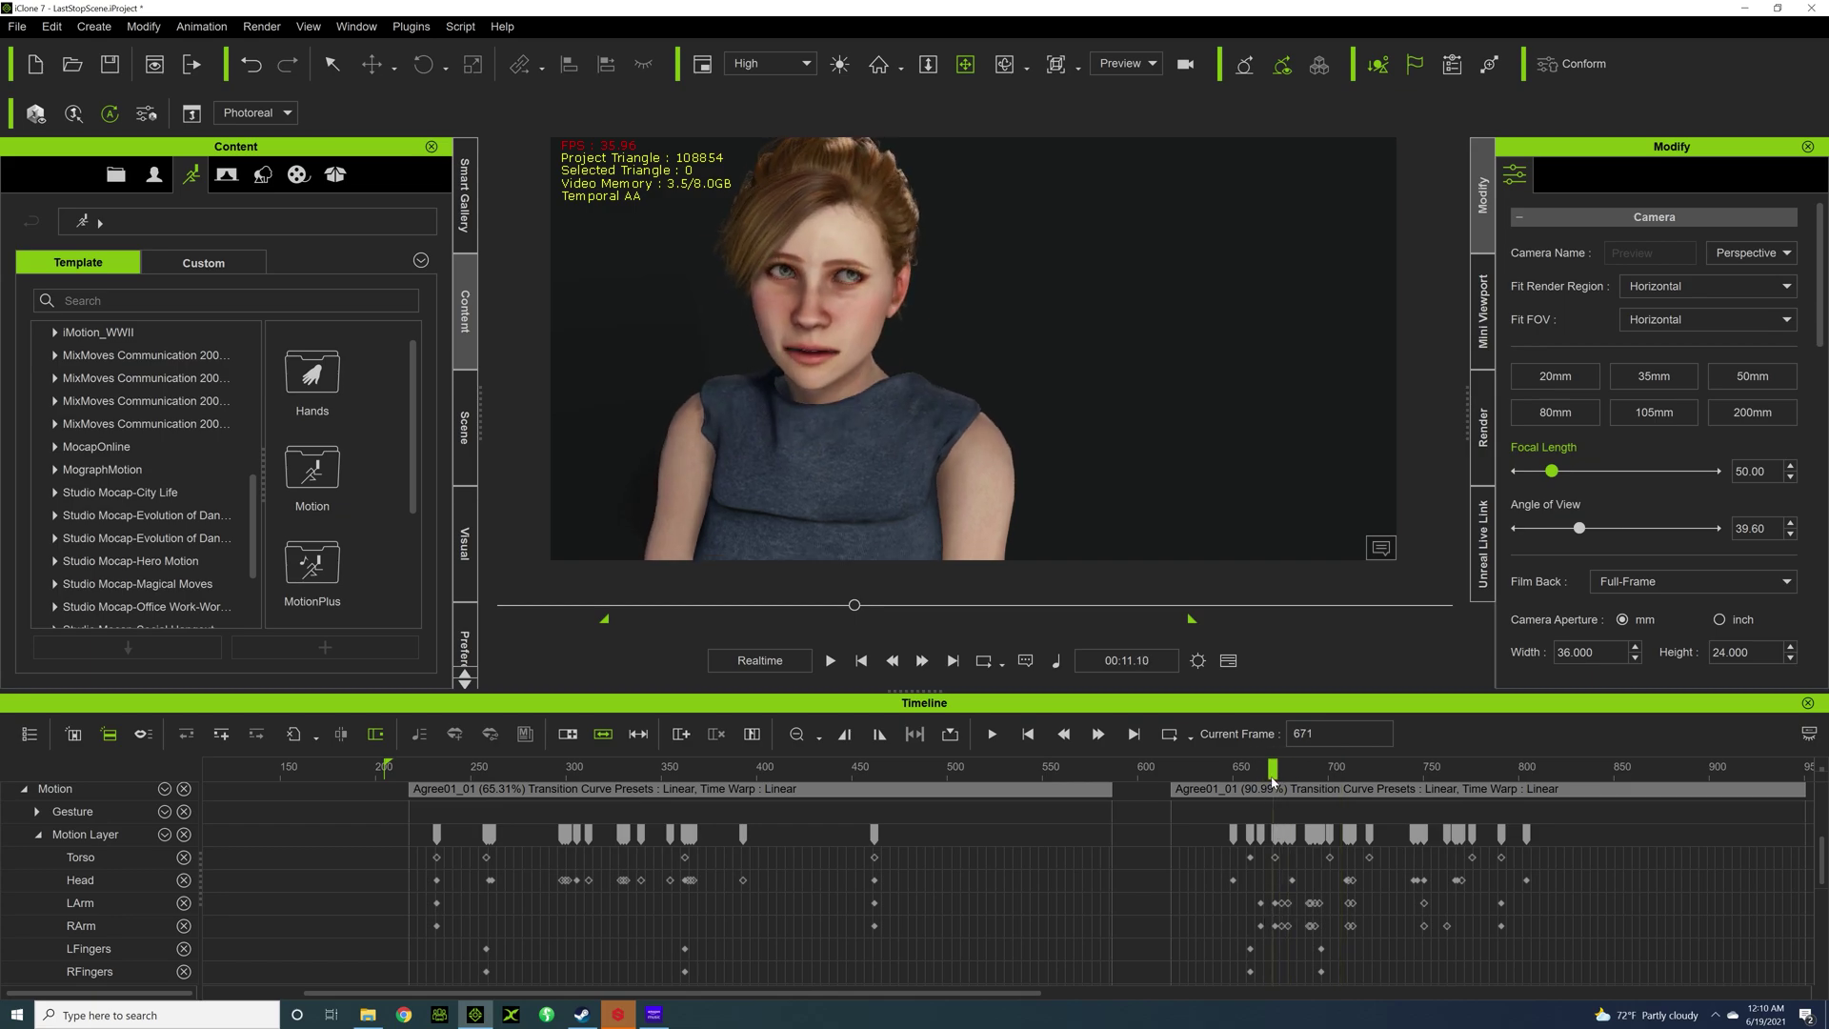
left_click(1261, 903)
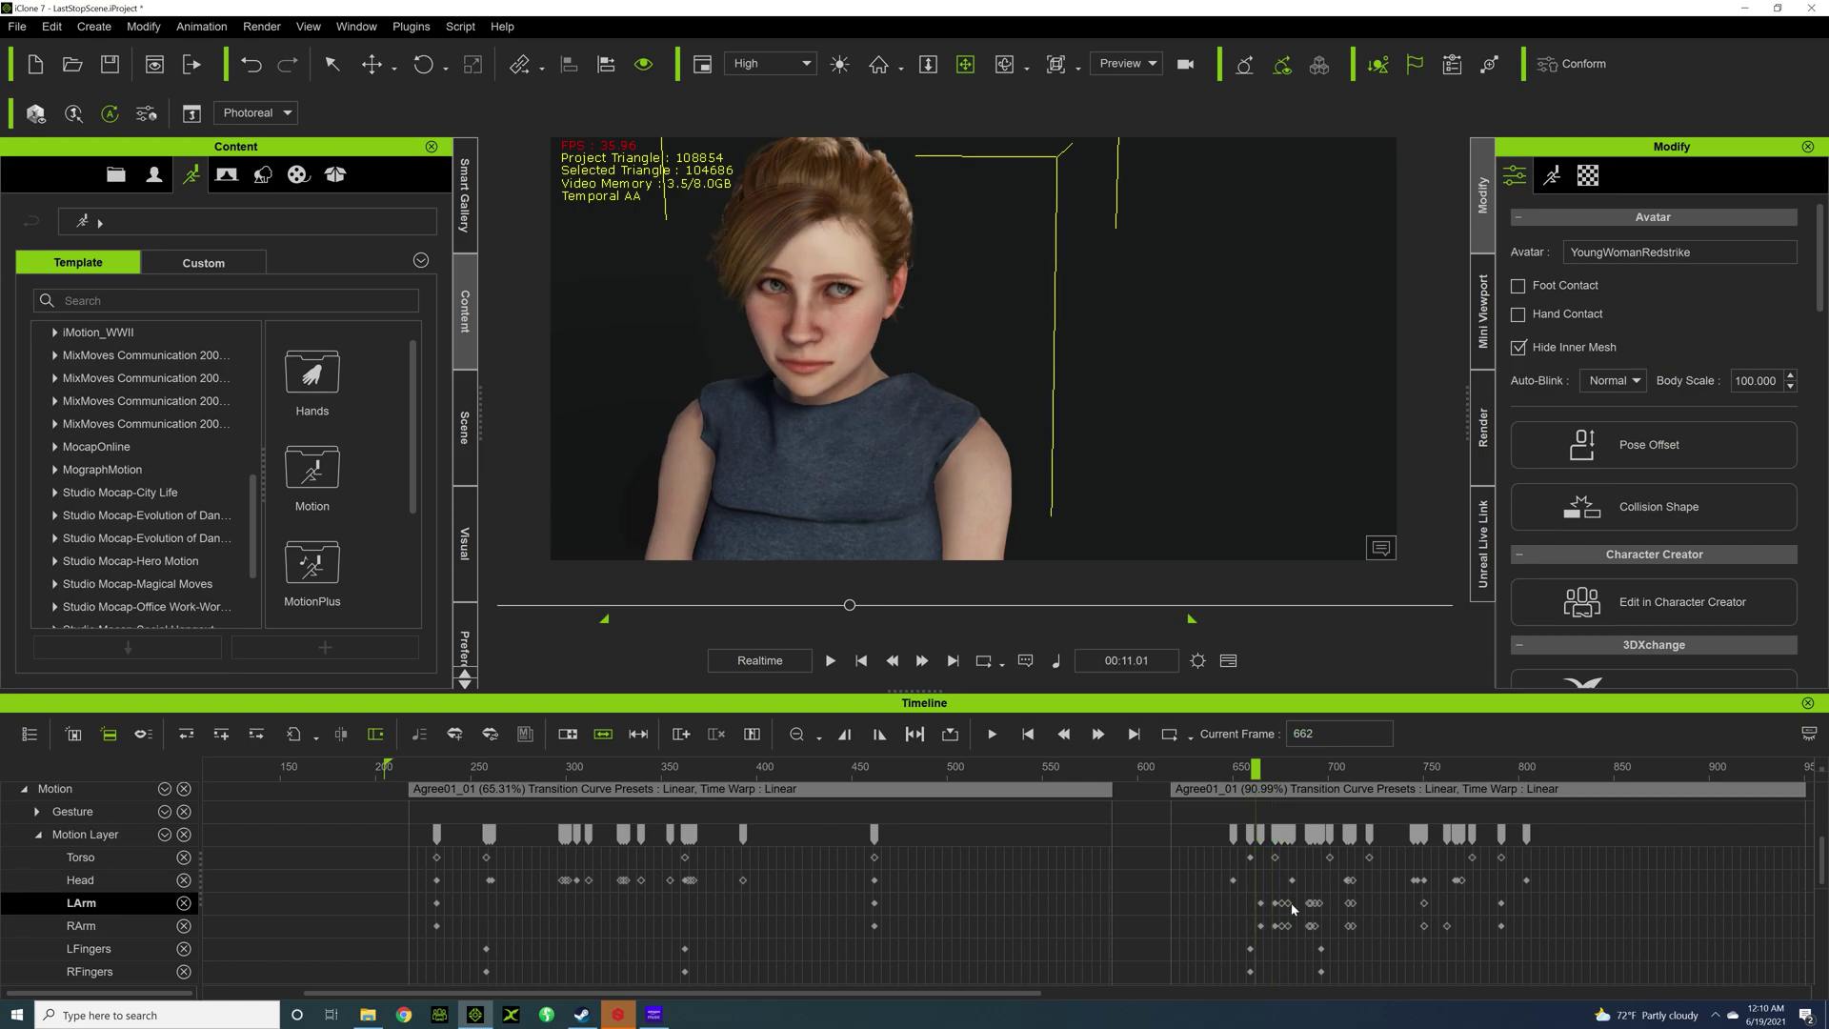
left_click_drag(1301, 895, 1254, 939)
key("space")
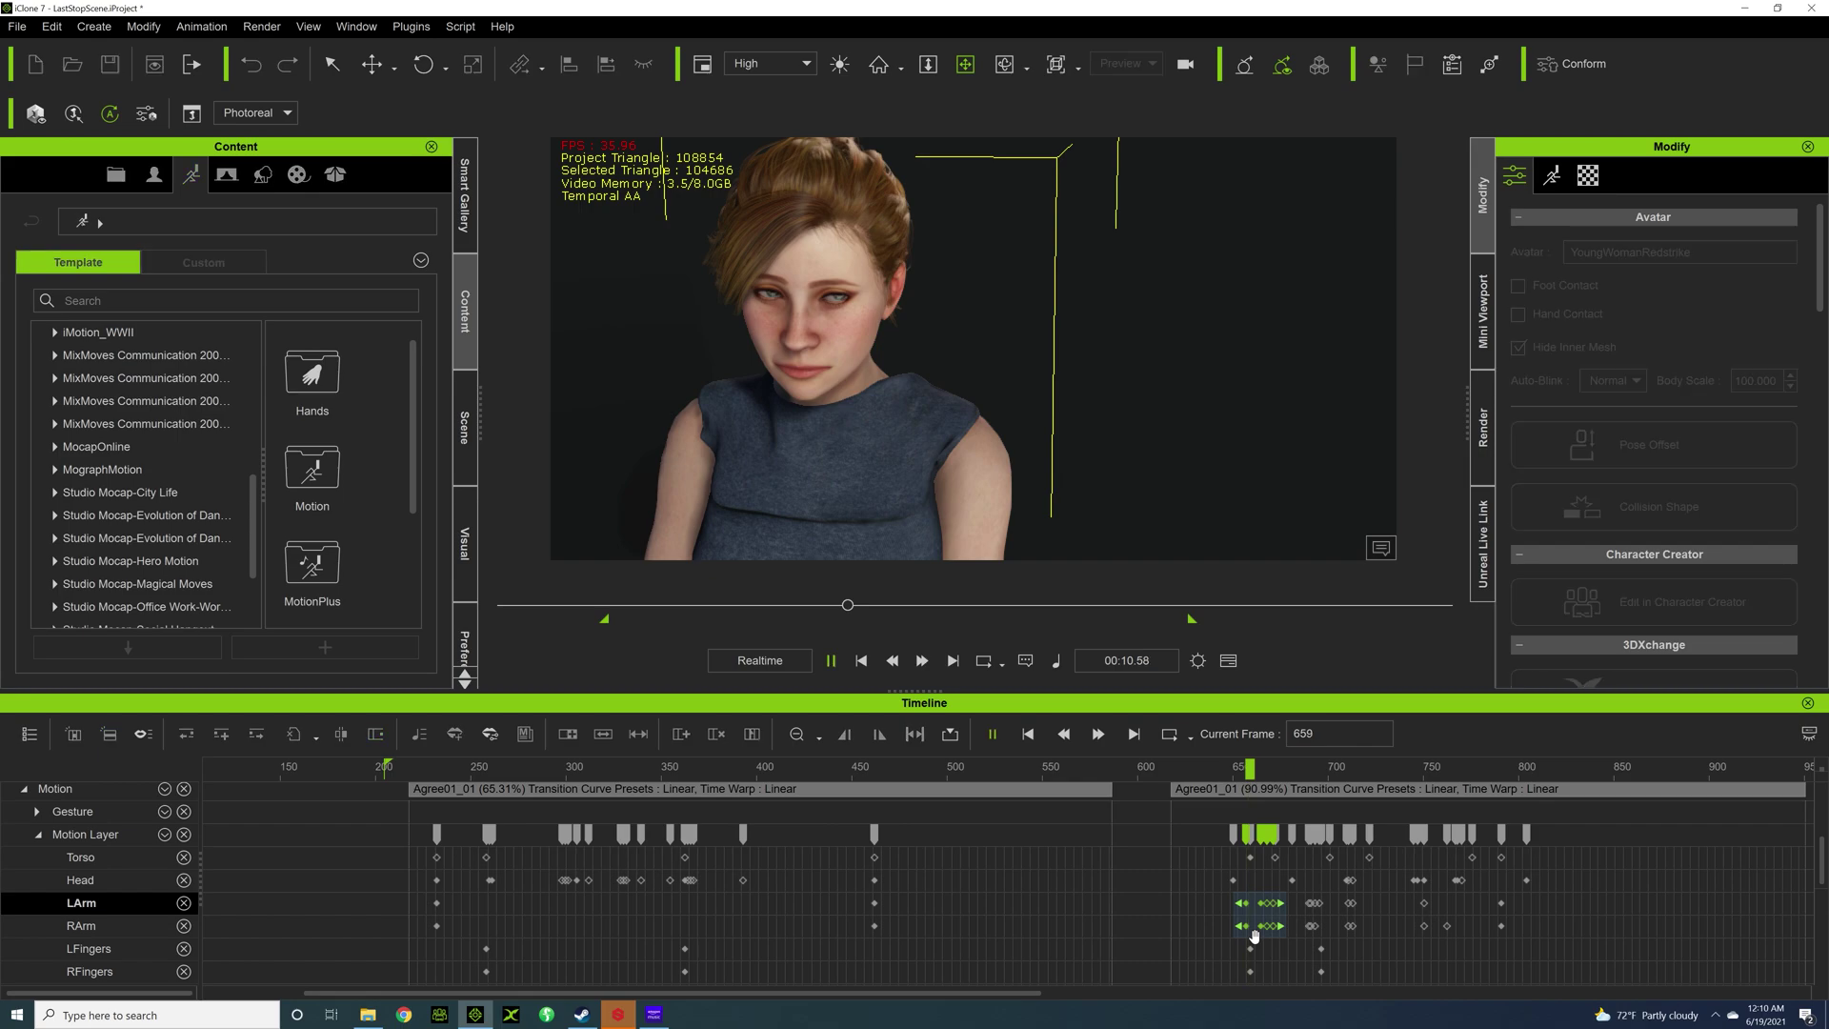
key("space")
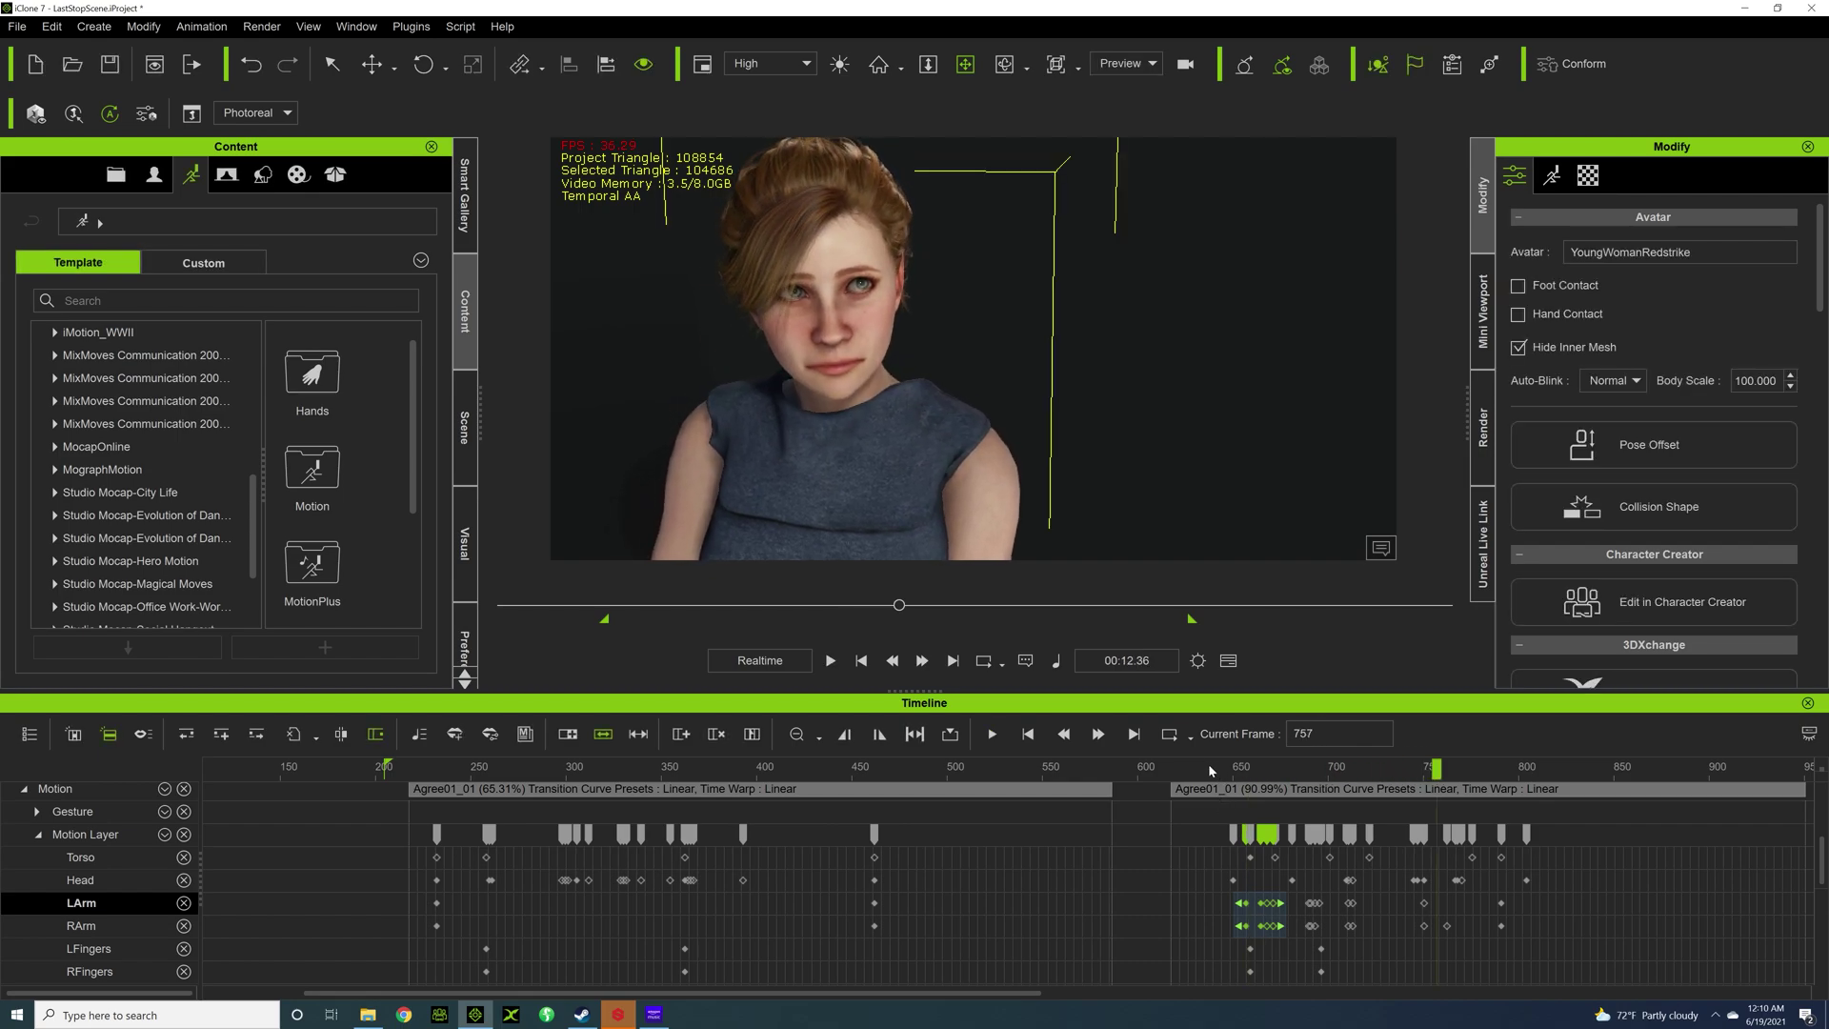
Replay the adjusted arm motion from frames 633, 651 and 680 to check the anticipation.
left_click(1208, 768)
key("space")
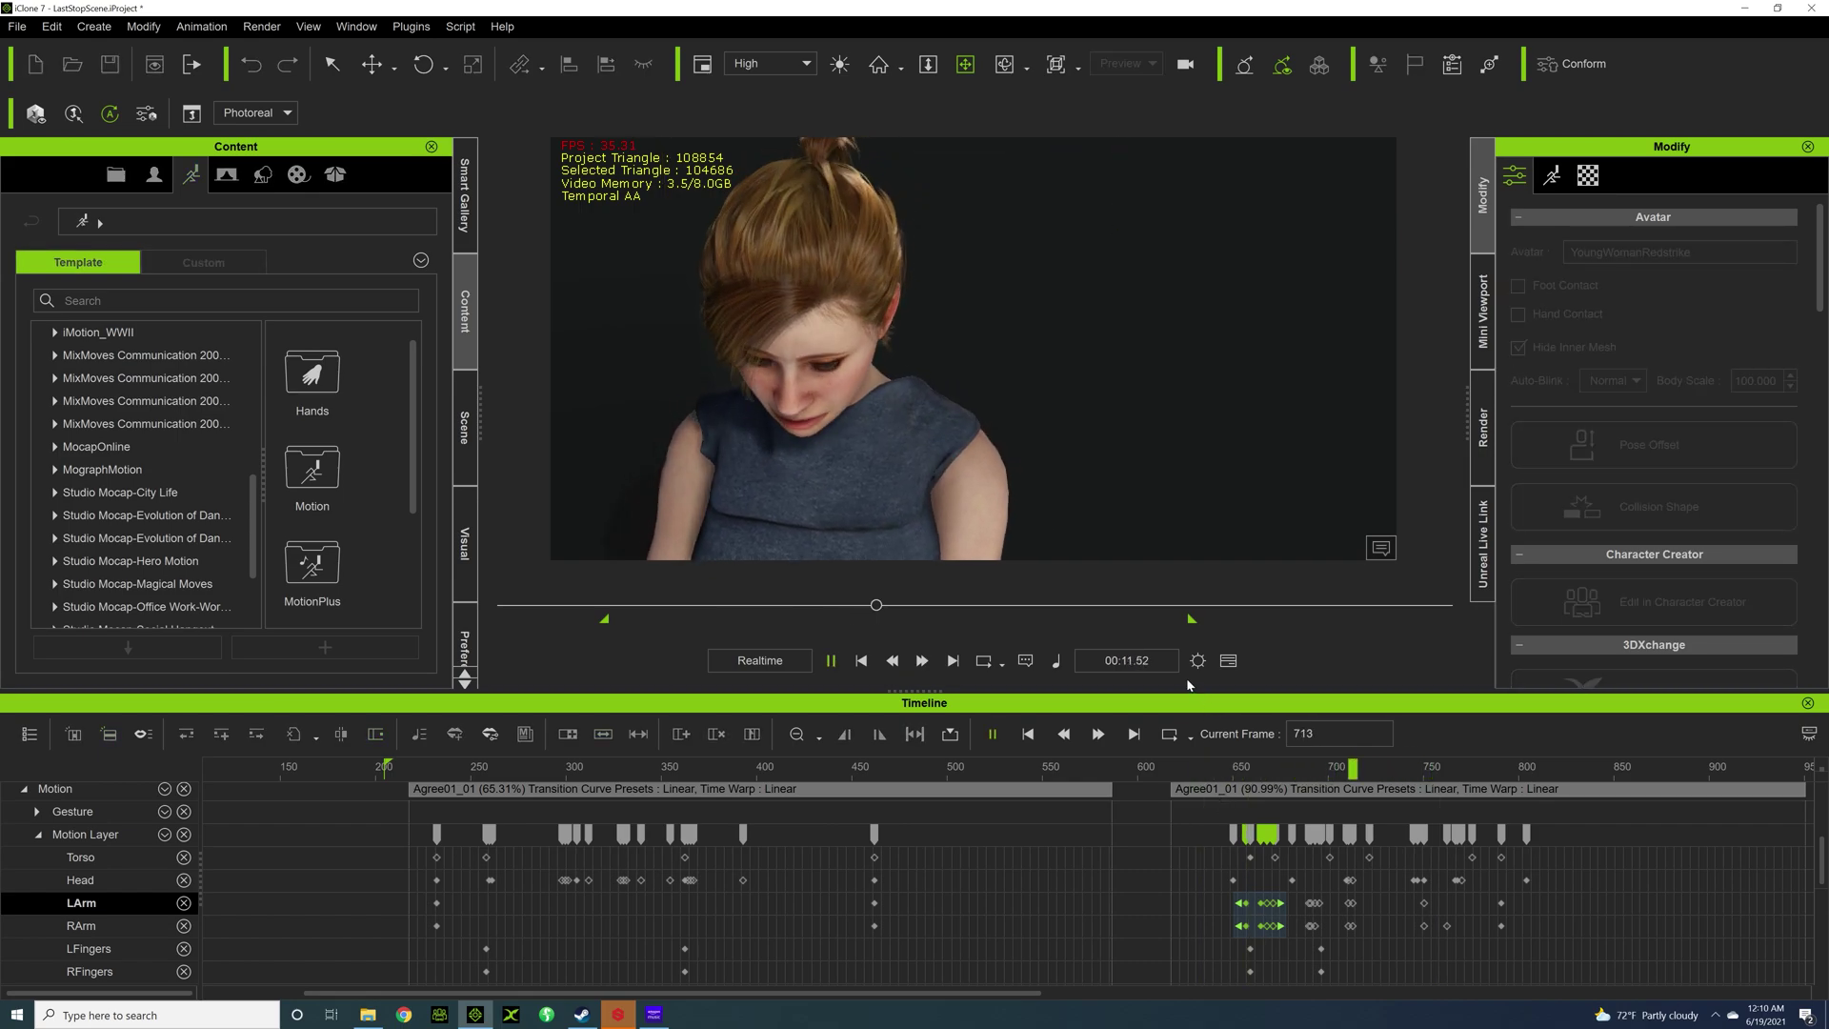
key("space")
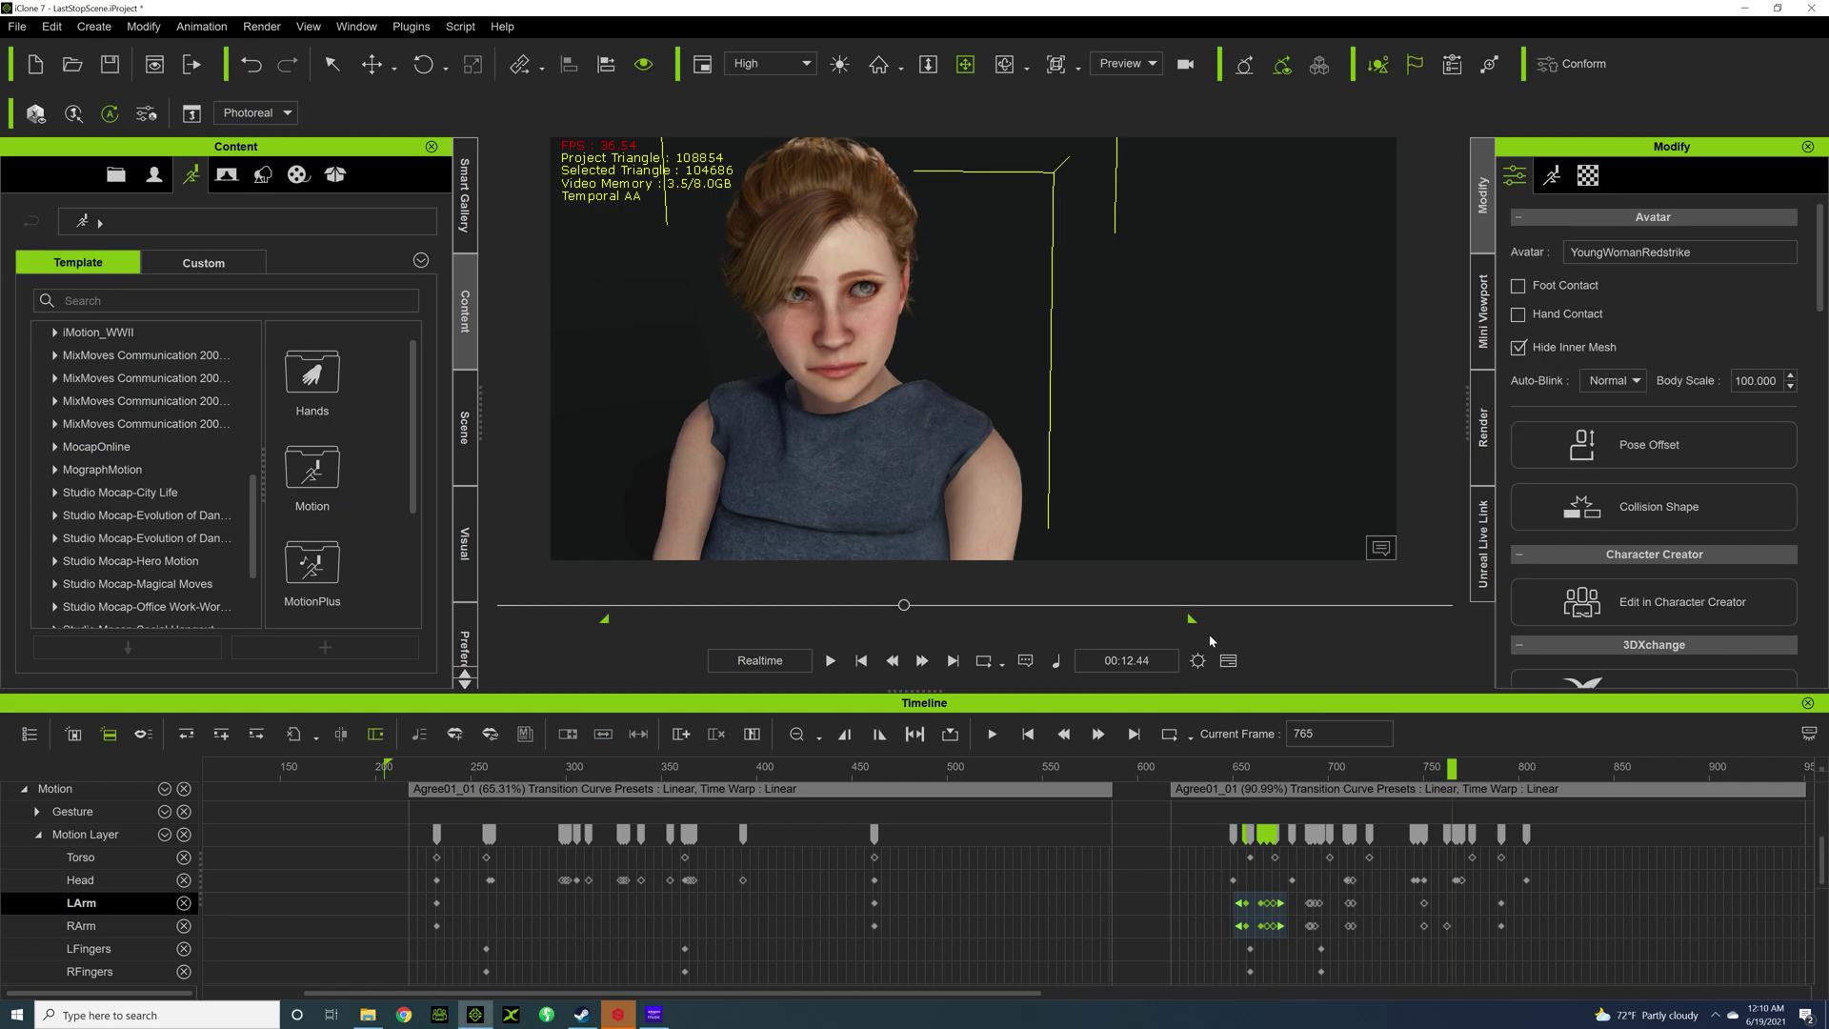
left_click(1235, 768)
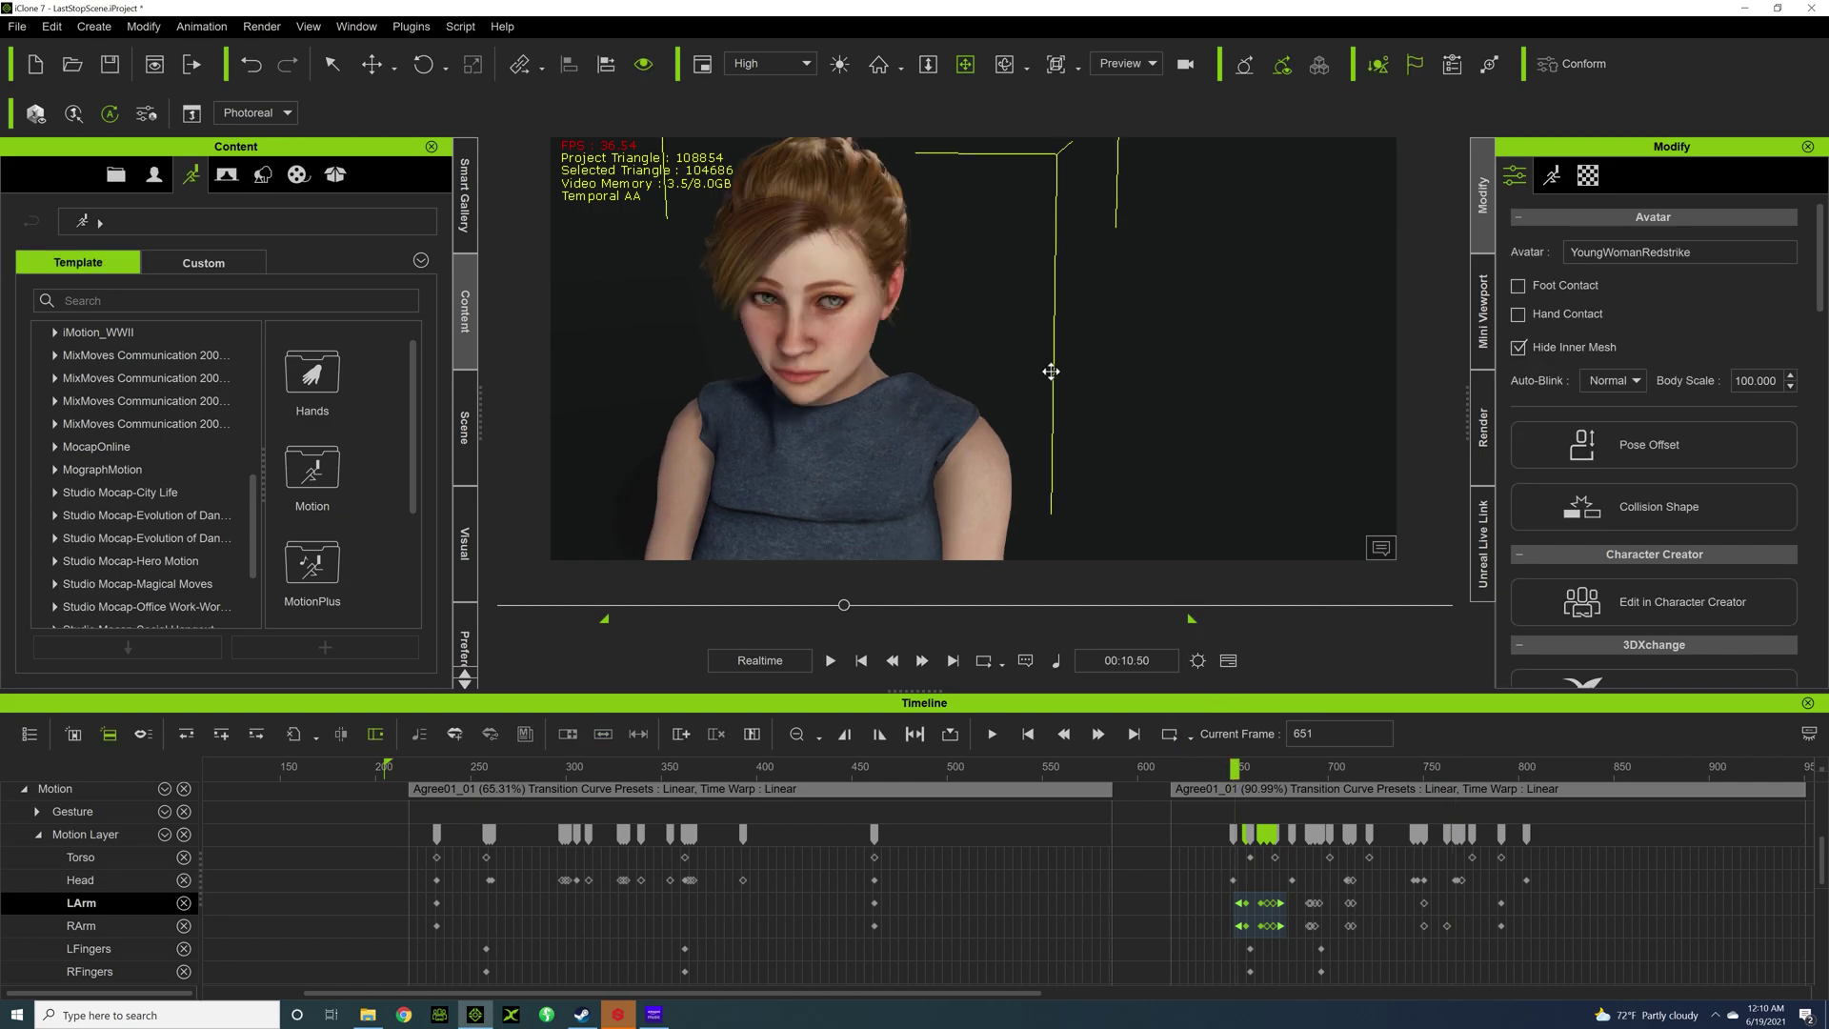
key("space")
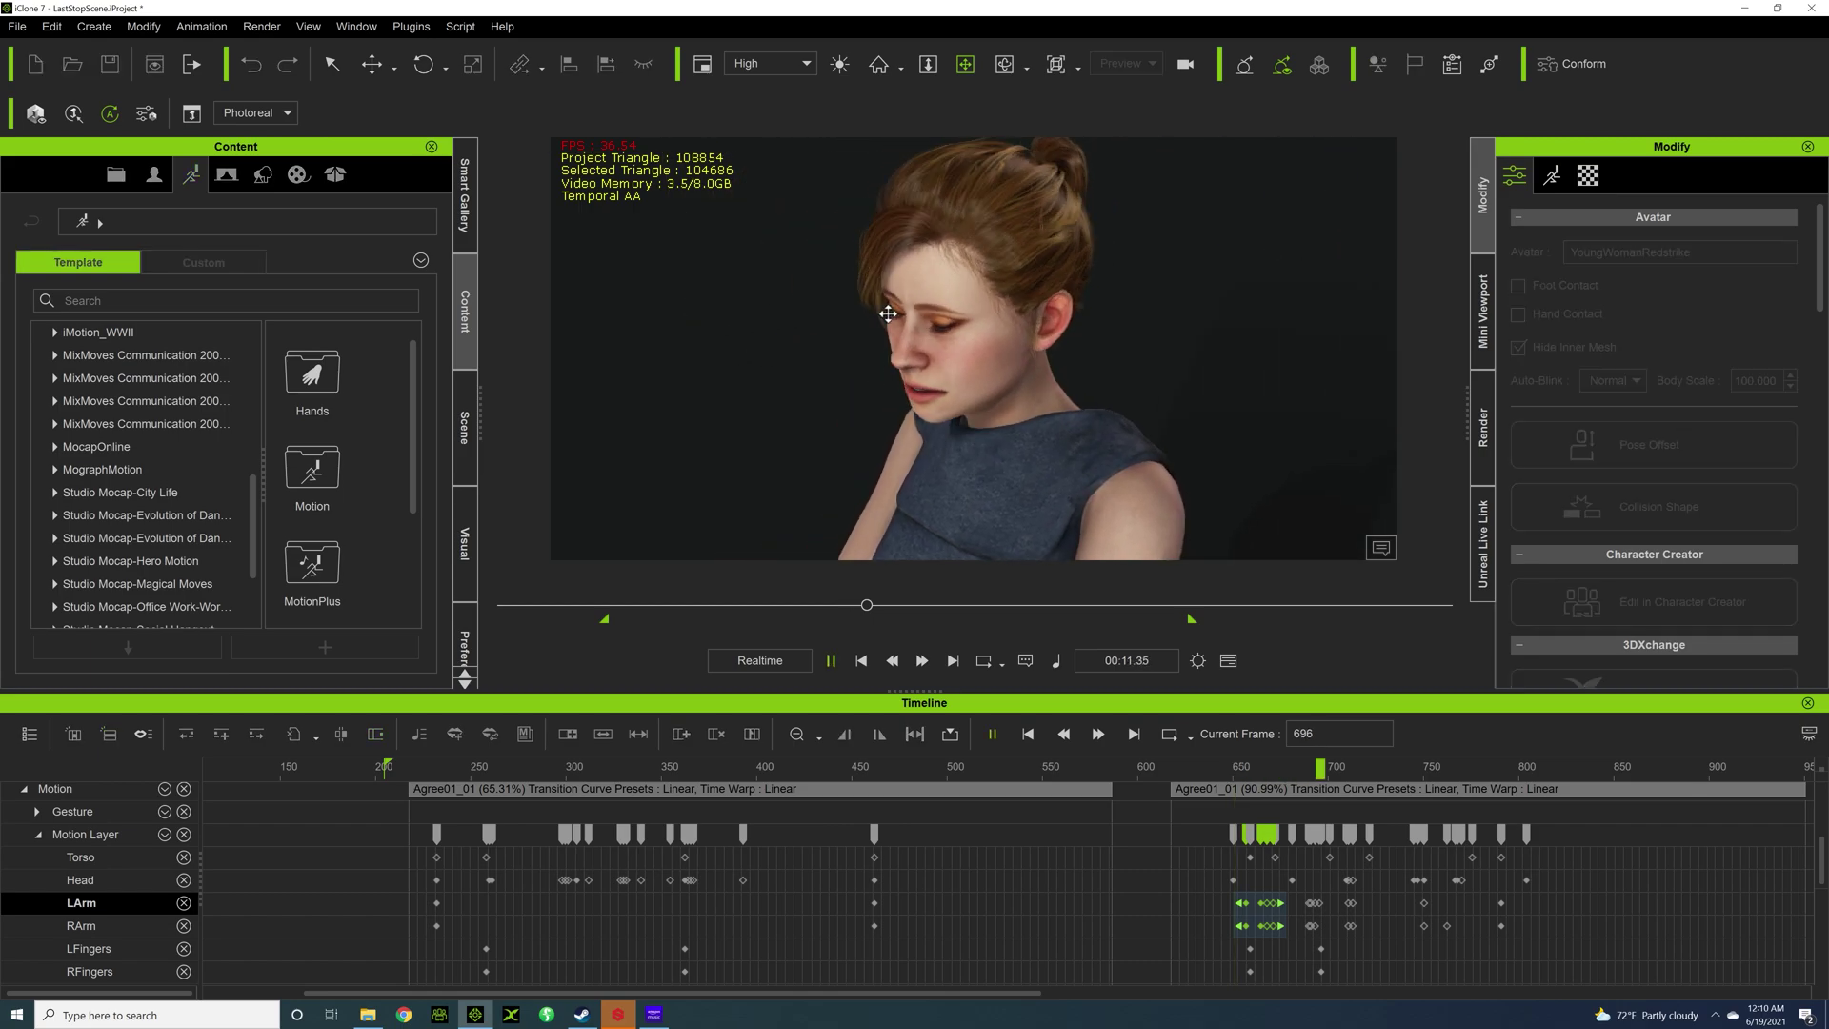
key("space")
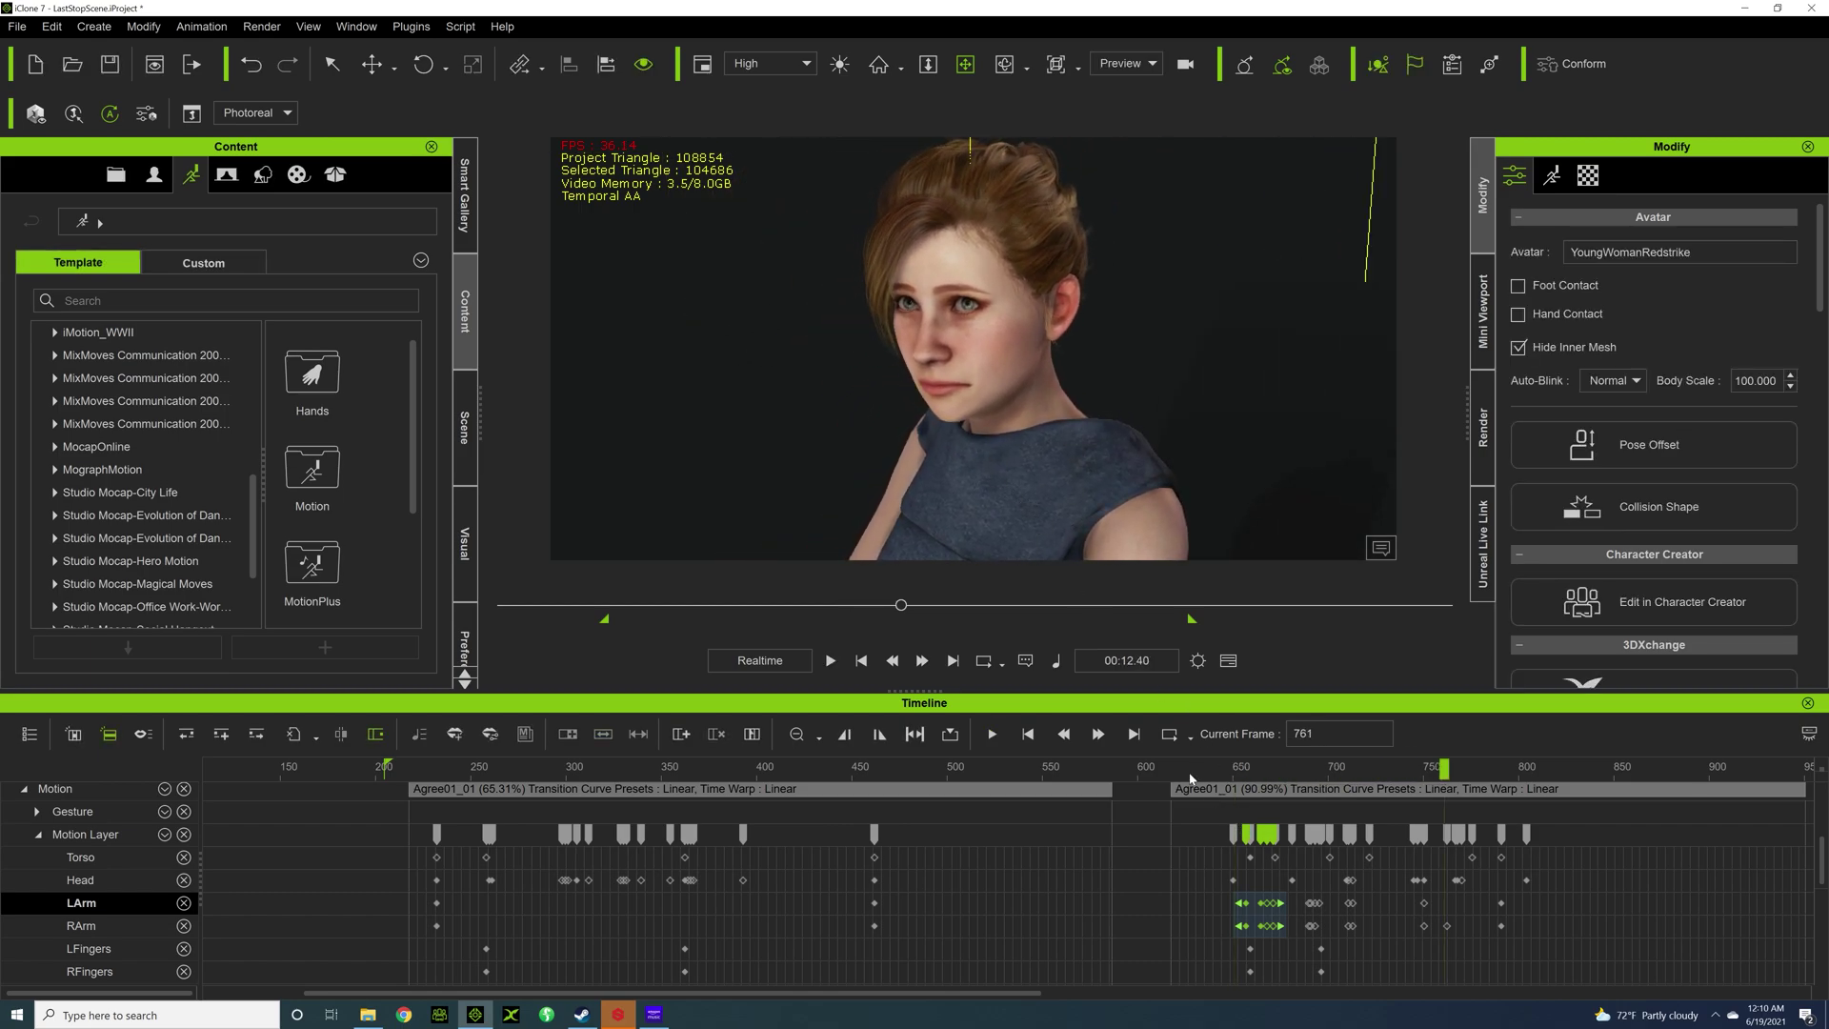
left_click(1297, 767)
key("space")
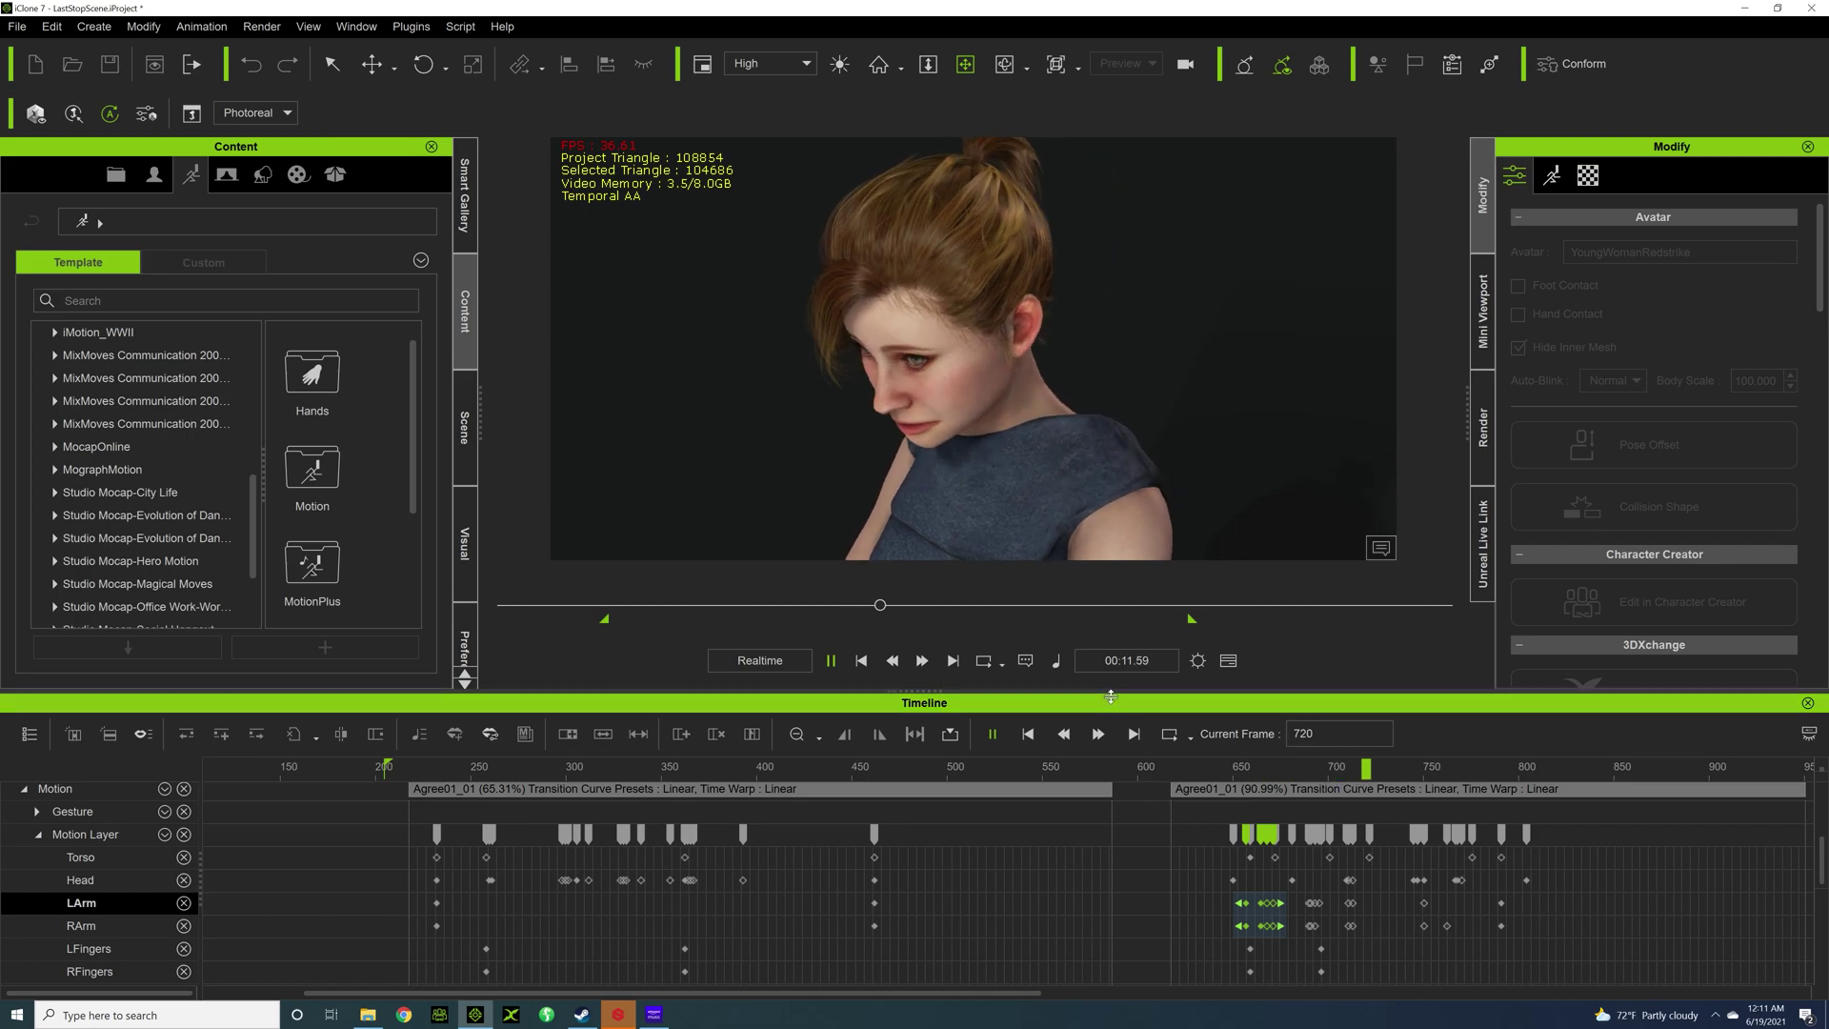
key("space")
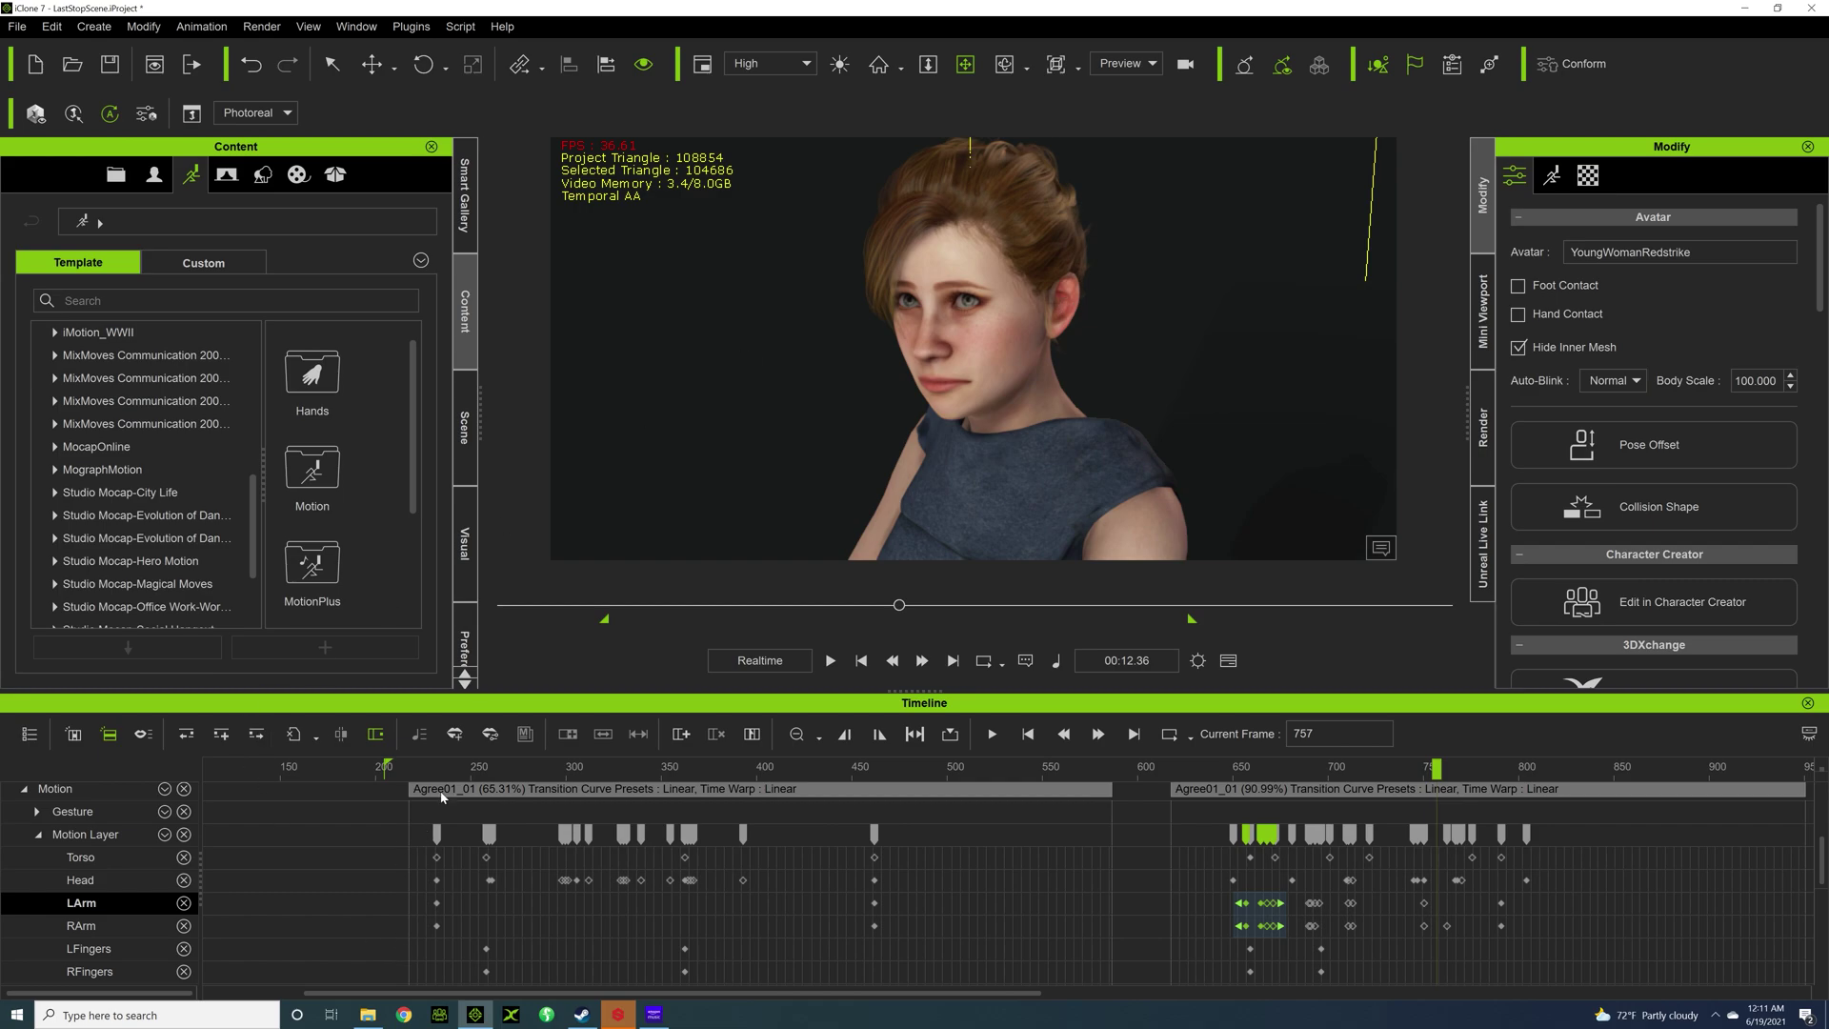
left_click(630, 764)
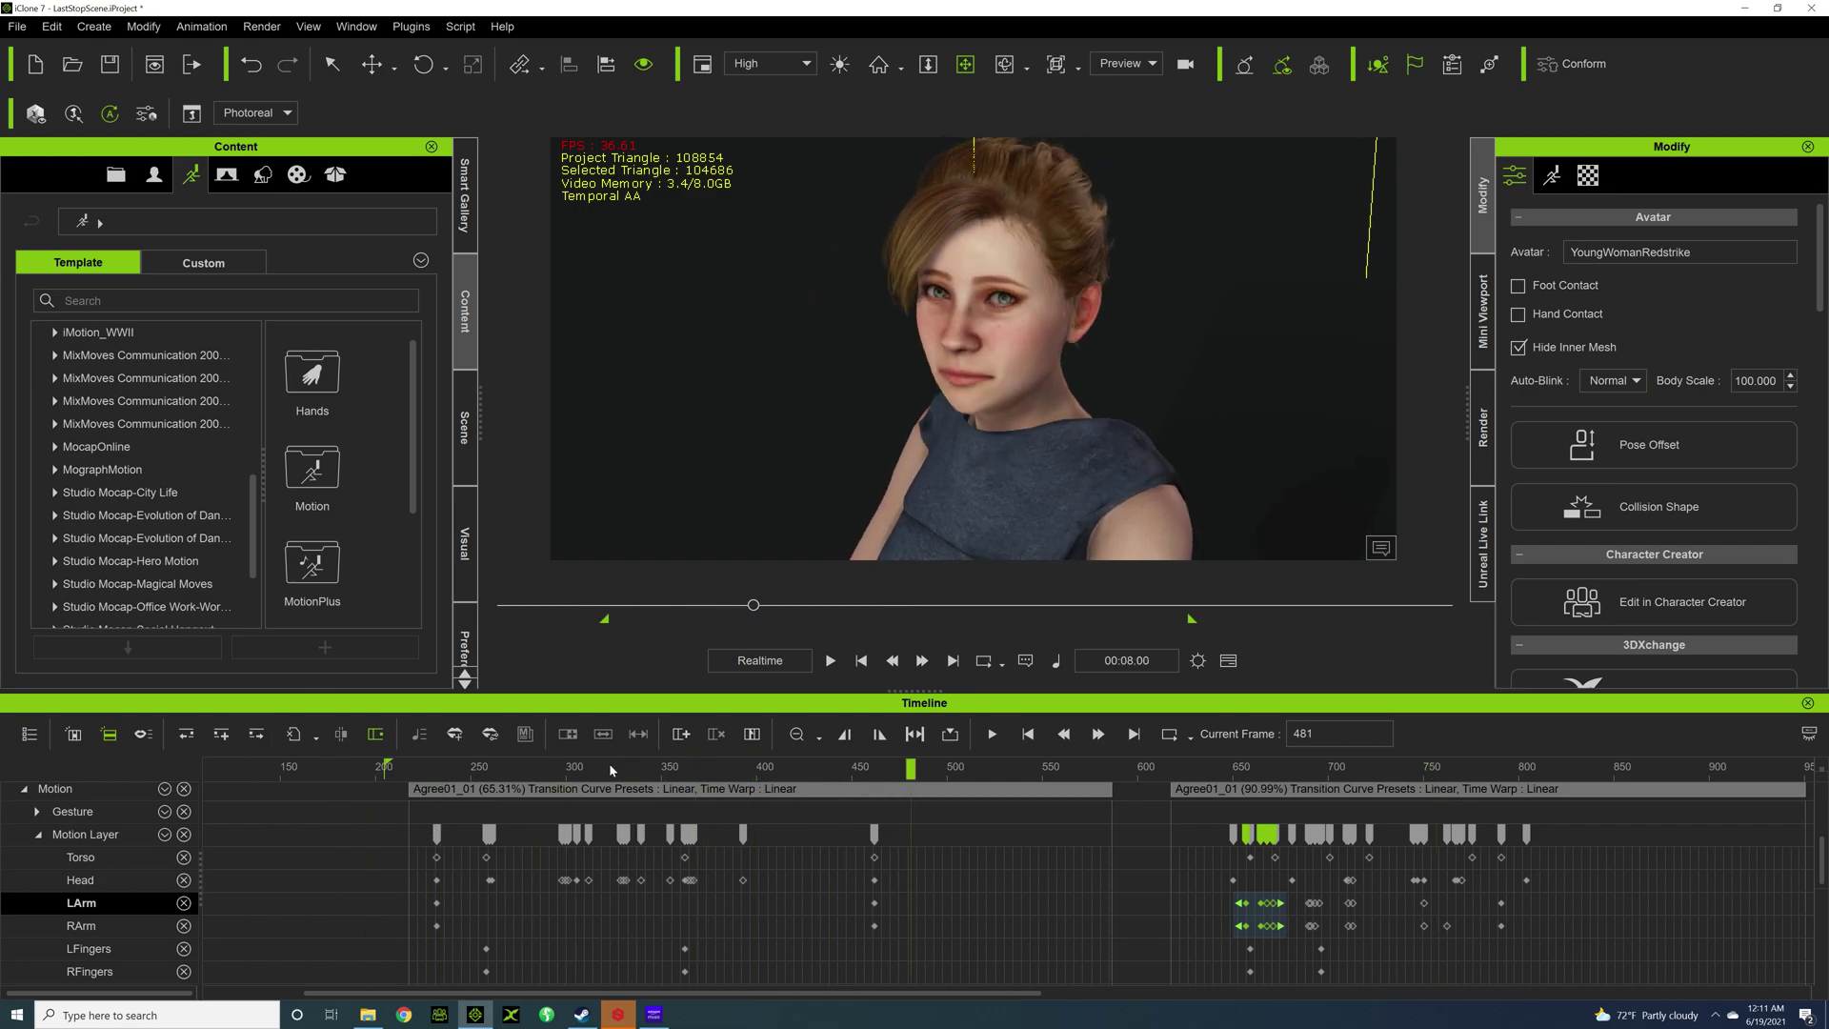